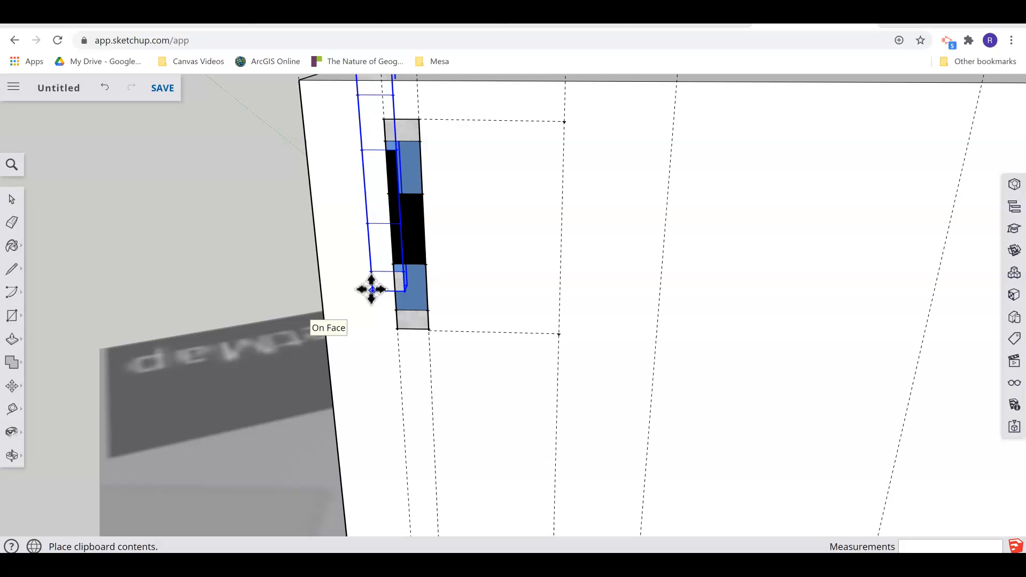
# Copy the tall window and paste the copy on the third vertical guide, level with the original window
pyautogui.click(104, 87)
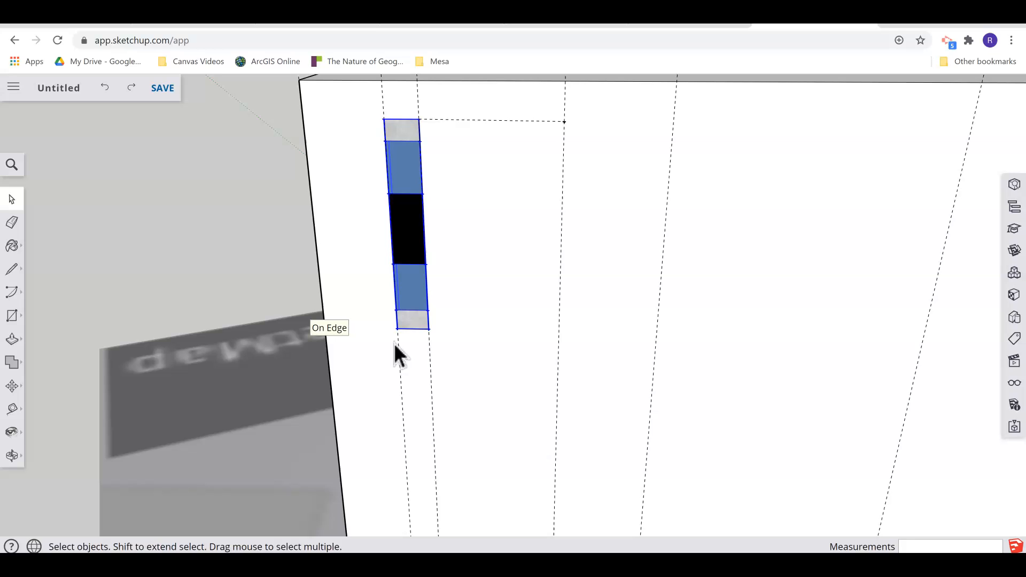
pyautogui.click(338, 307)
pyautogui.click(396, 289)
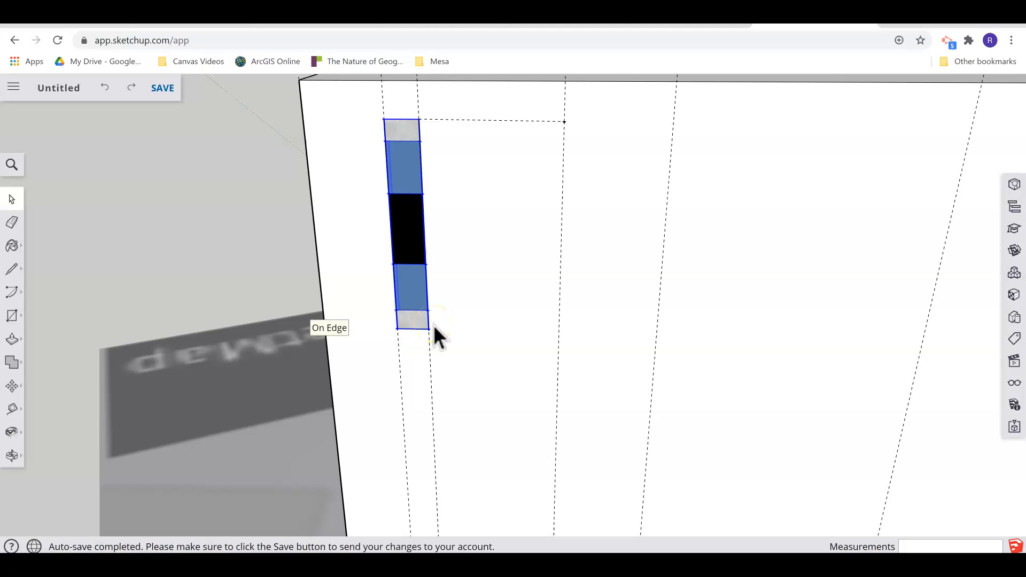
pyautogui.press('ctrl')
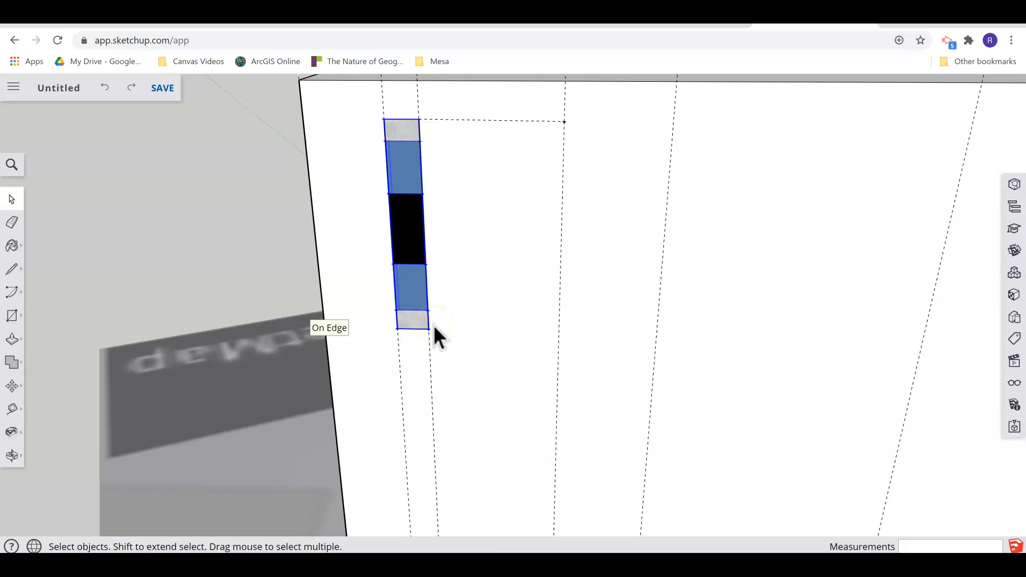
pyautogui.hotkey('ctrl', 'v')
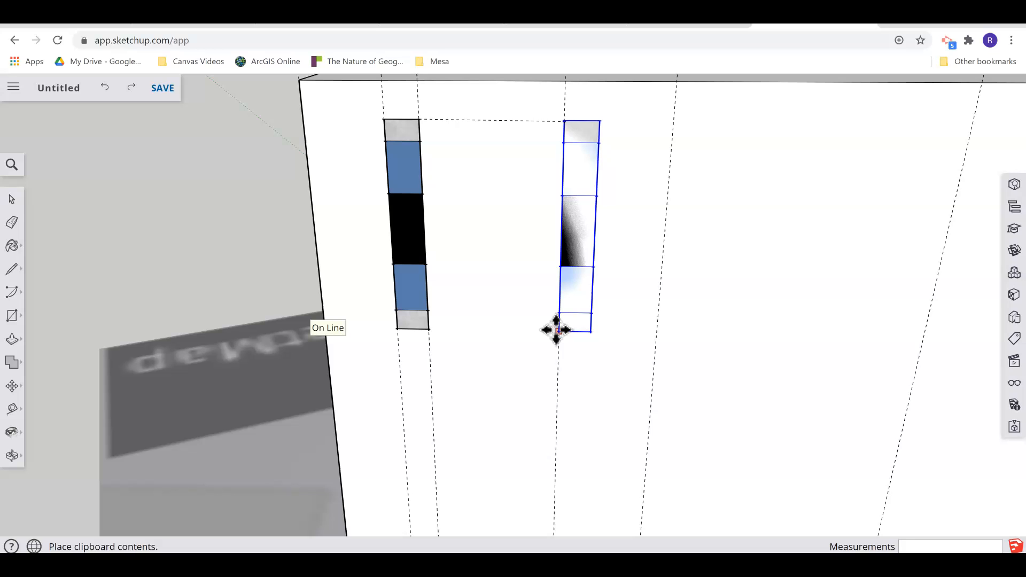
pyautogui.click(556, 330)
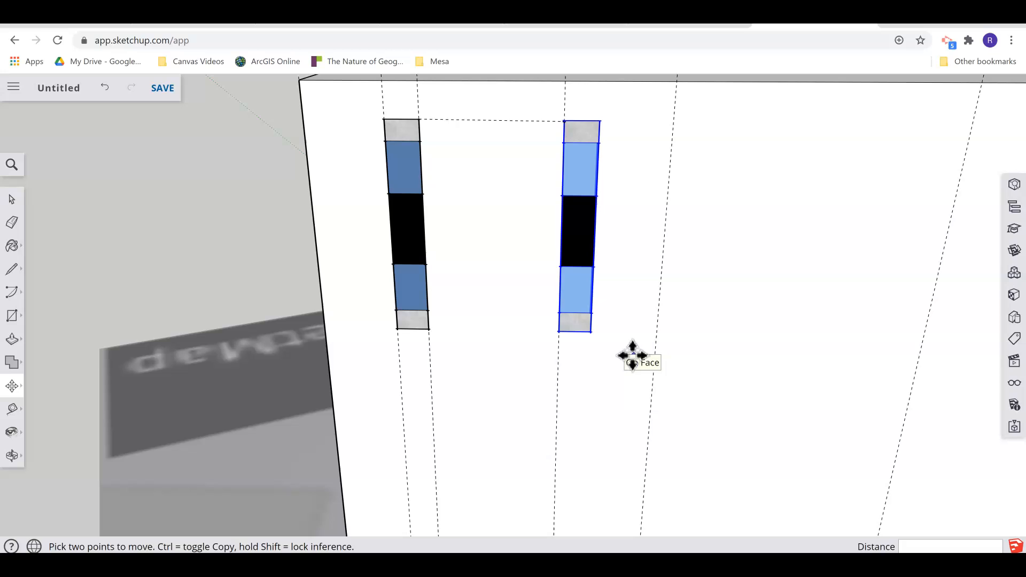
pyautogui.click(575, 166)
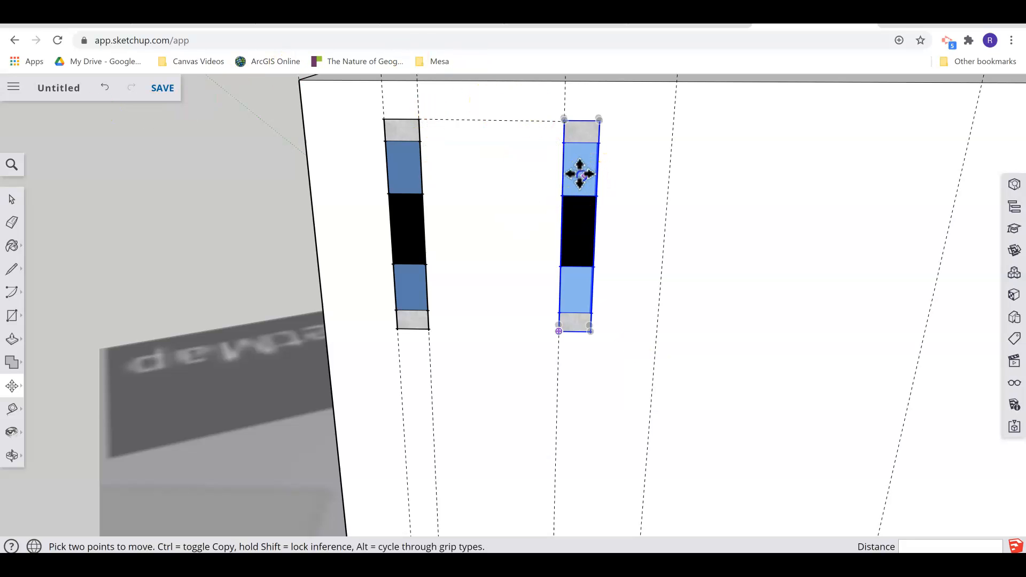
pyautogui.click(531, 170)
pyautogui.click(481, 173)
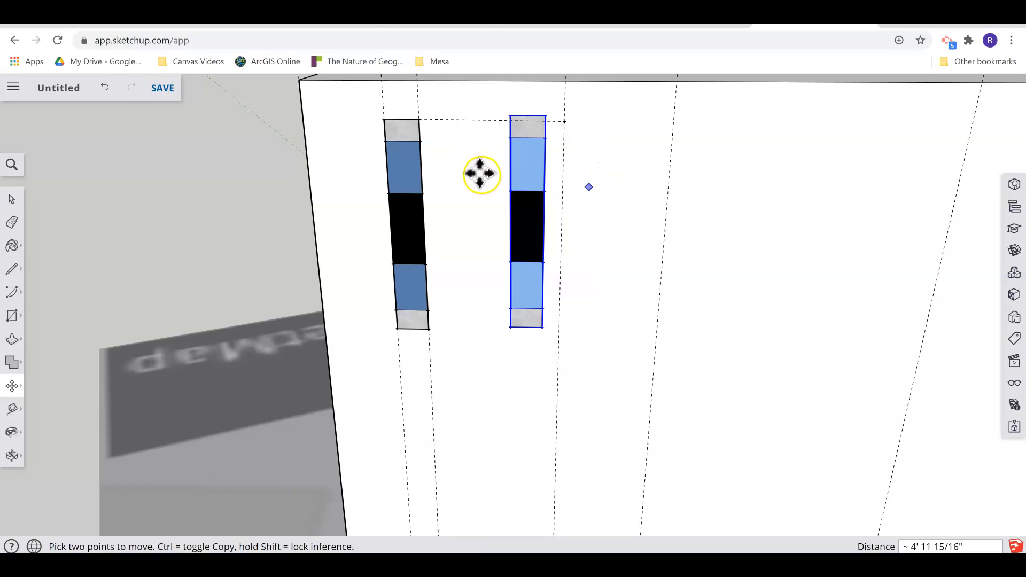
pyautogui.click(105, 88)
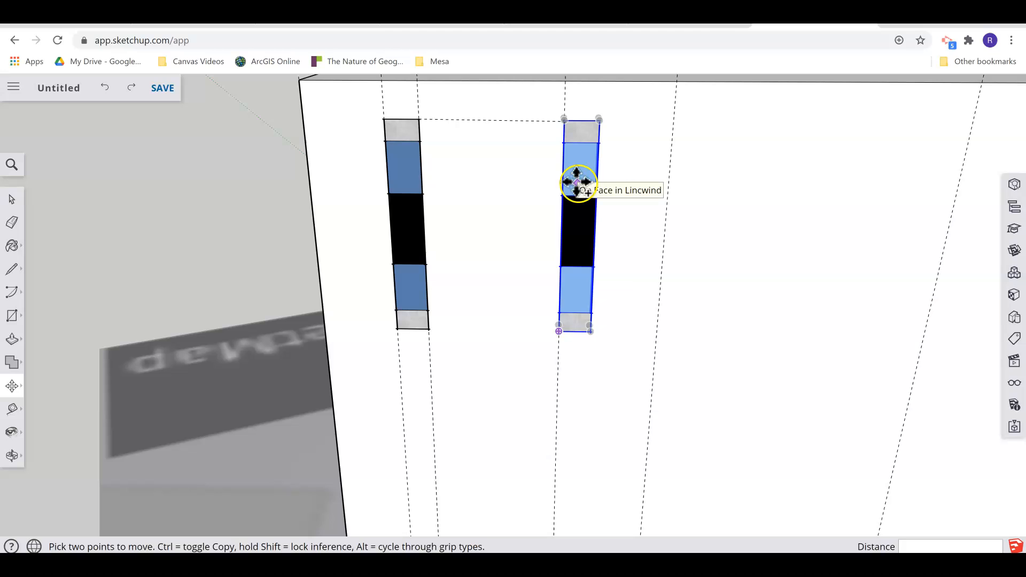
# Copy the new window and paste two more copies side by side between the two existing windows, aligned with their lower edges
pyautogui.hotkey('ctrl', 'c')
pyautogui.hotkey('ctrl', 'v')
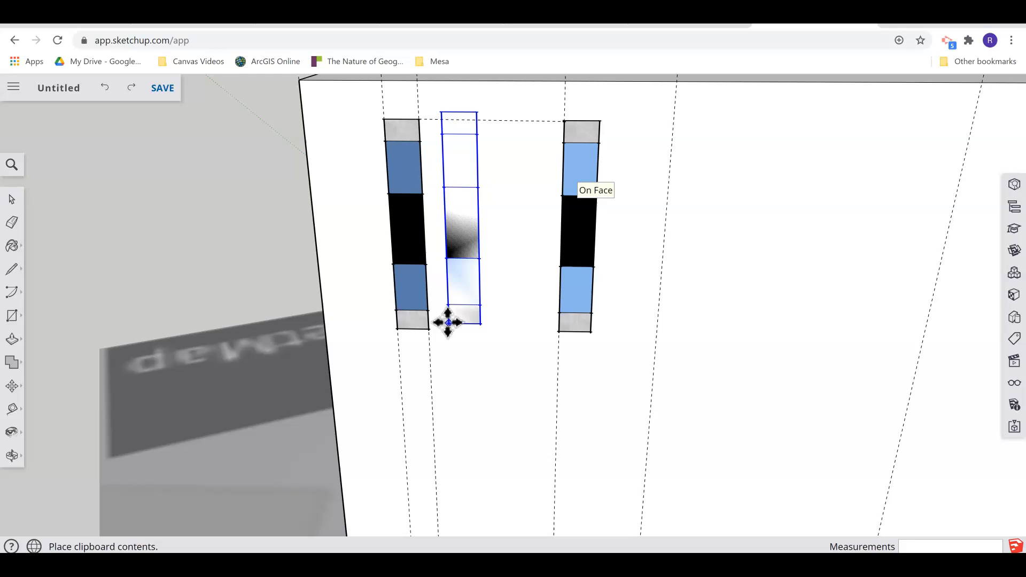
pyautogui.click(447, 328)
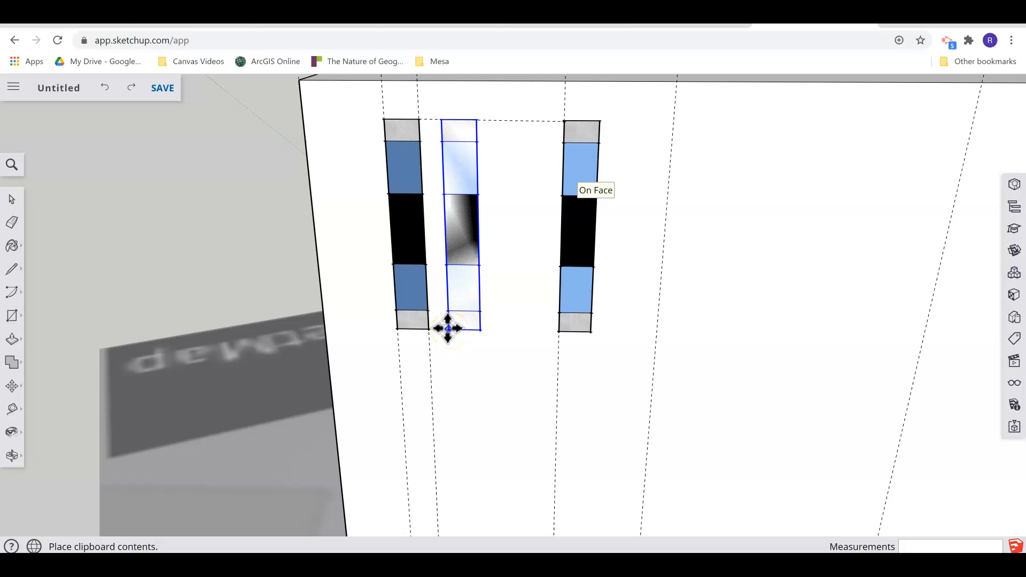
pyautogui.click(451, 330)
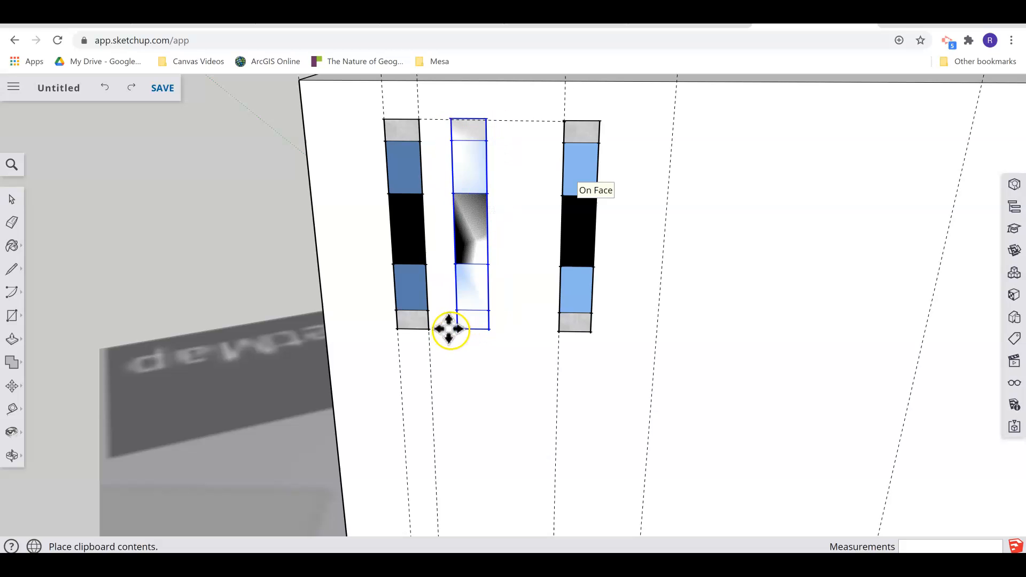
pyautogui.click(450, 329)
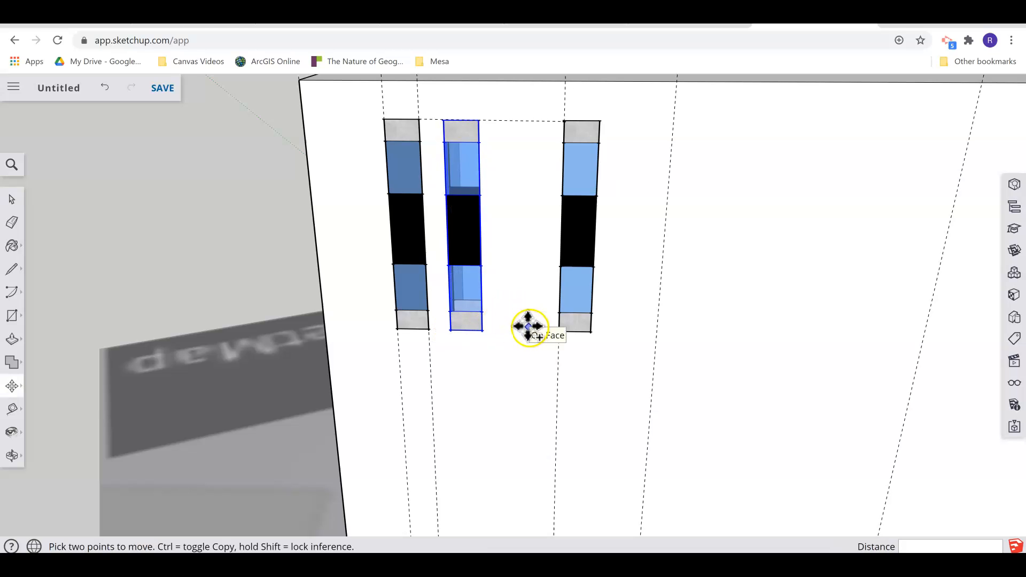
pyautogui.hotkey('ctrl', 'v')
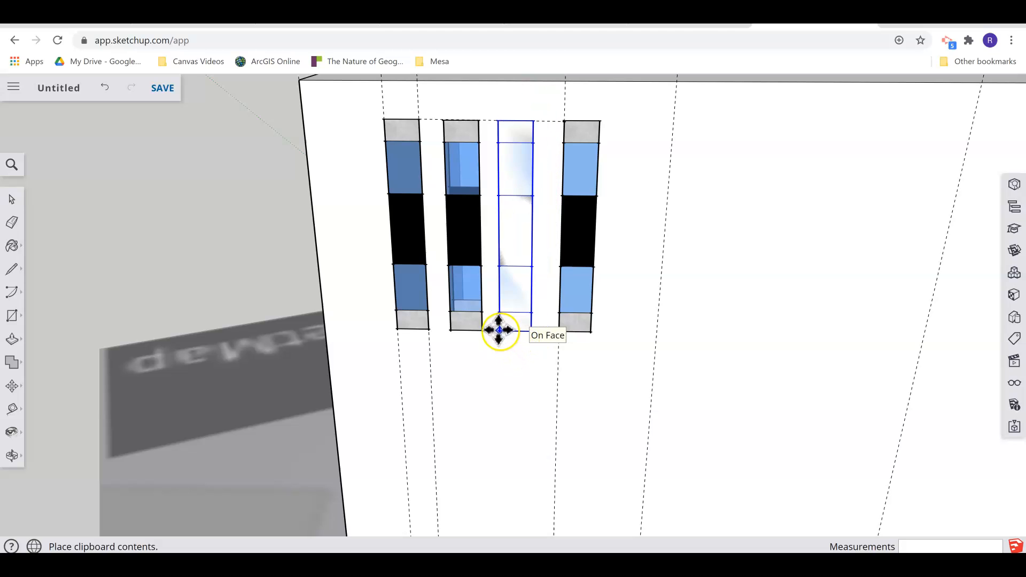
pyautogui.click(499, 330)
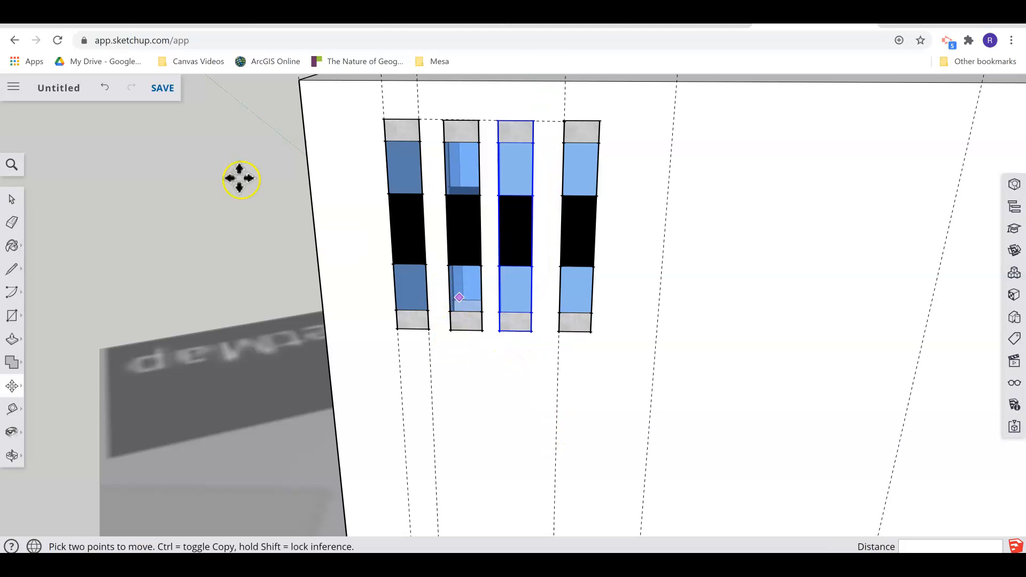
# Cut the second window of the row and paste it back between the first and third windows
pyautogui.click(12, 199)
pyautogui.click(470, 303)
pyautogui.rightClick(473, 246)
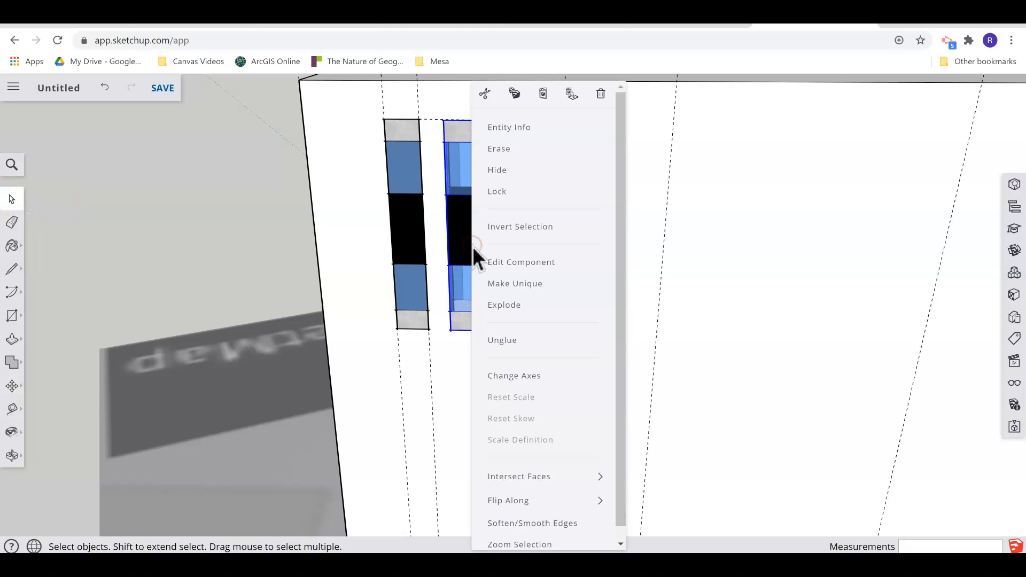
pyautogui.click(484, 94)
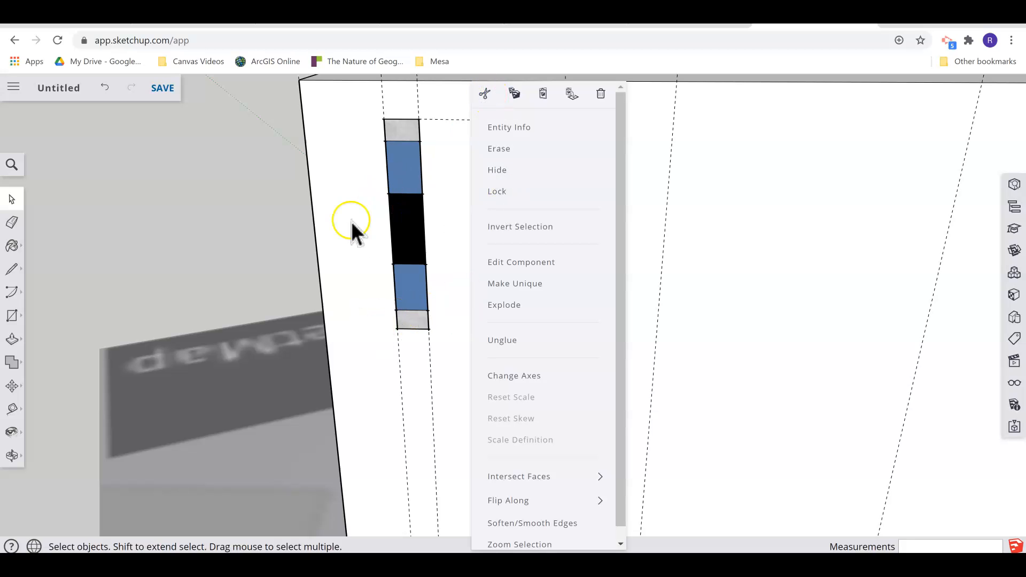
pyautogui.click(457, 152)
pyautogui.click(408, 203)
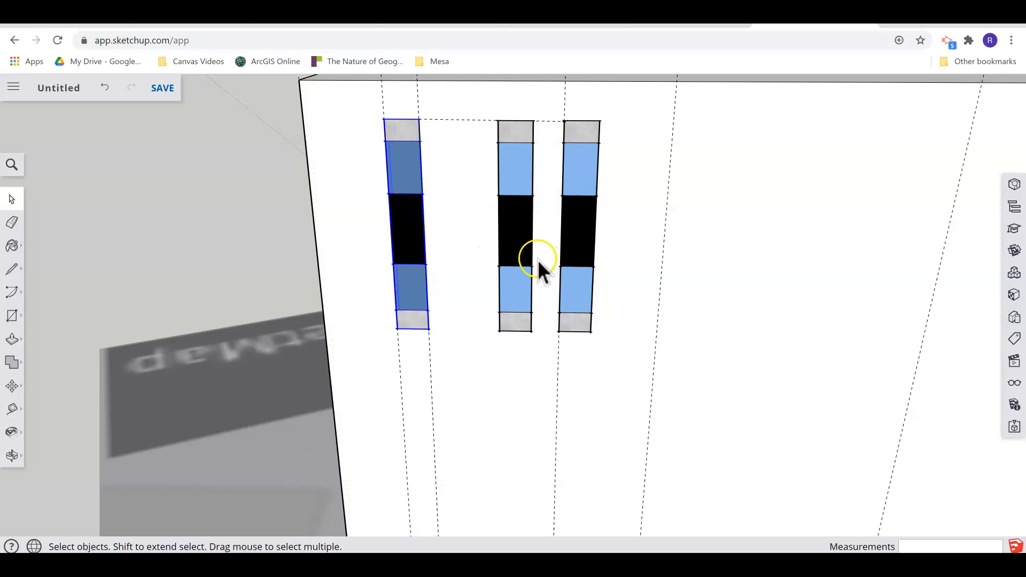
pyautogui.hotkey('ctrl', 'v')
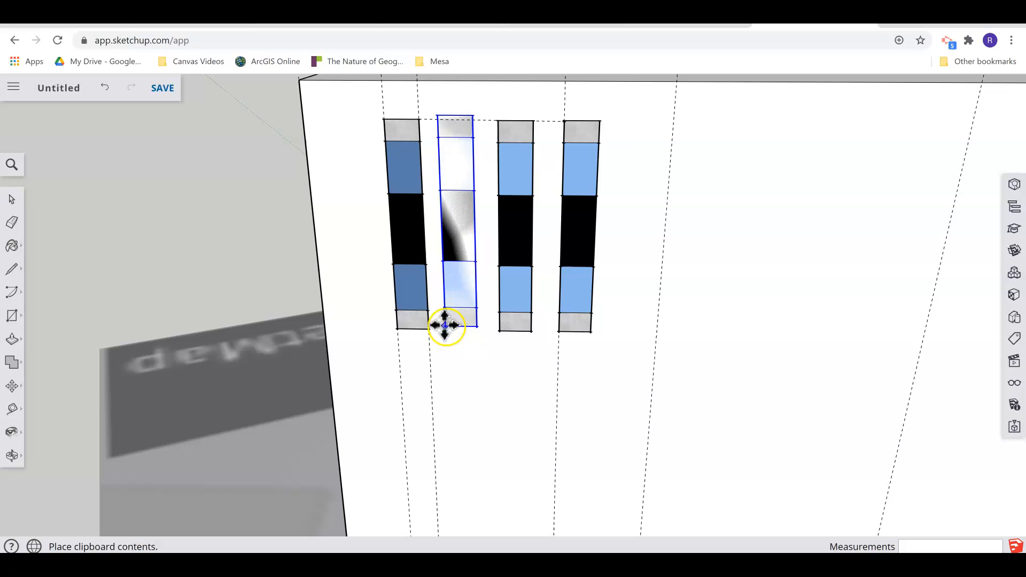
pyautogui.click(446, 327)
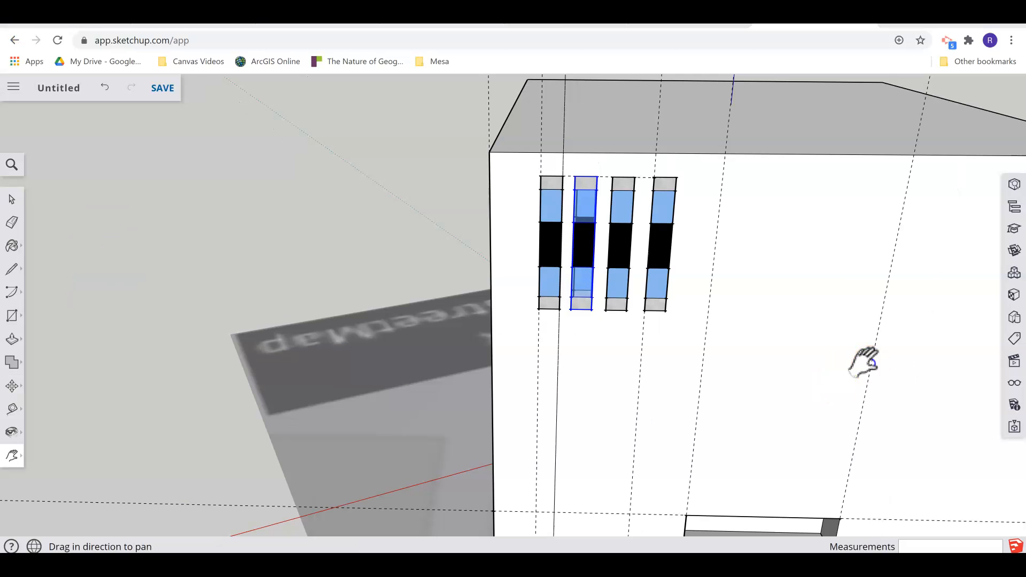
pyautogui.moveTo(864, 363); pyautogui.dragTo(593, 362)
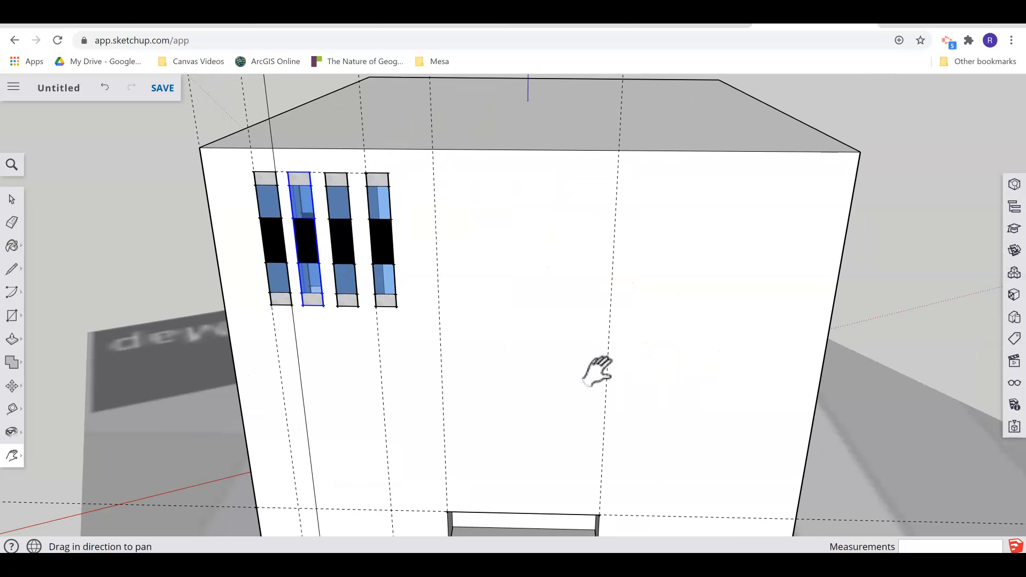
pyautogui.click(12, 339)
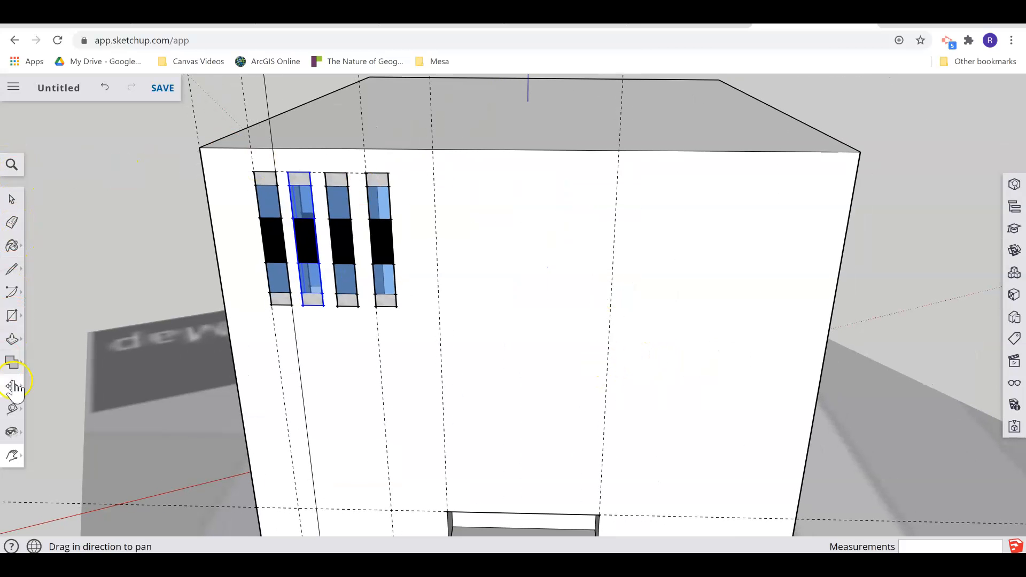
pyautogui.click(12, 408)
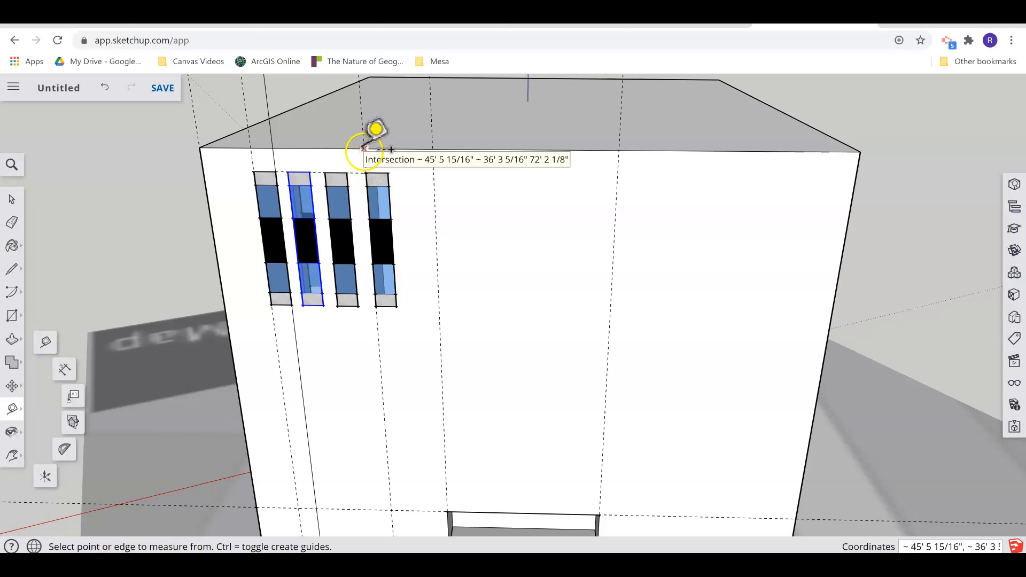
pyautogui.click(860, 152)
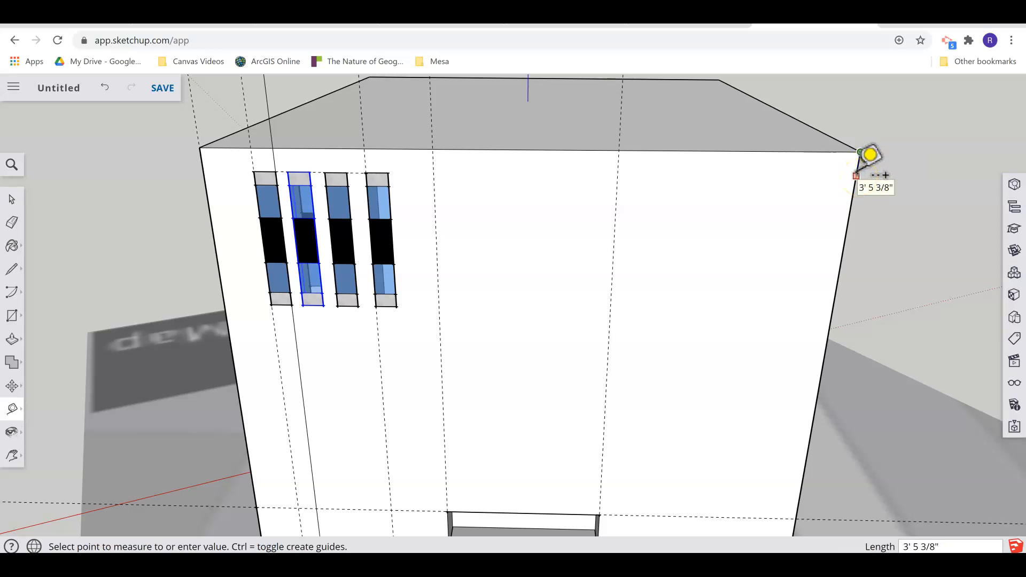
pyautogui.rightClick(860, 152)
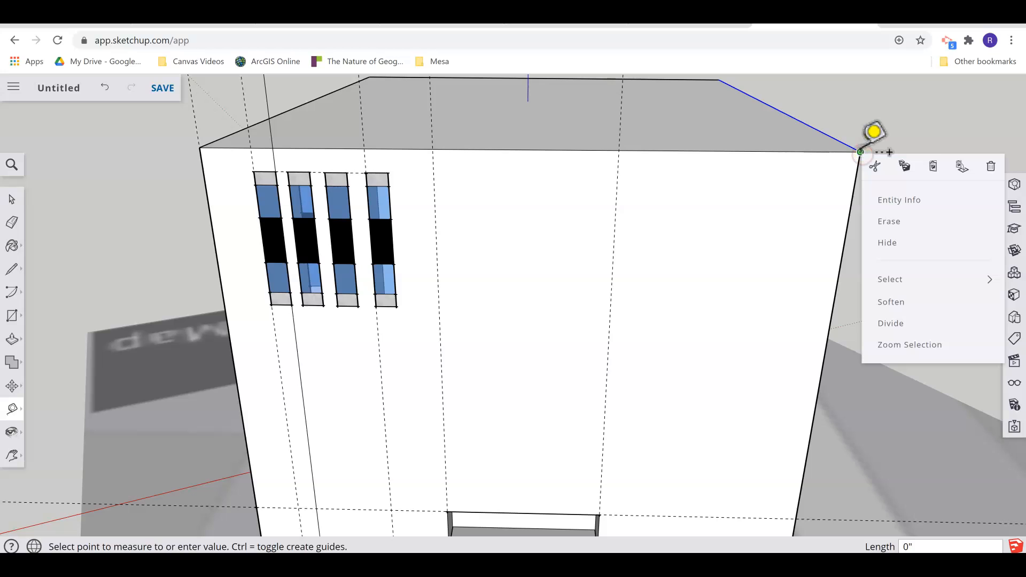
pyautogui.press('Escape')
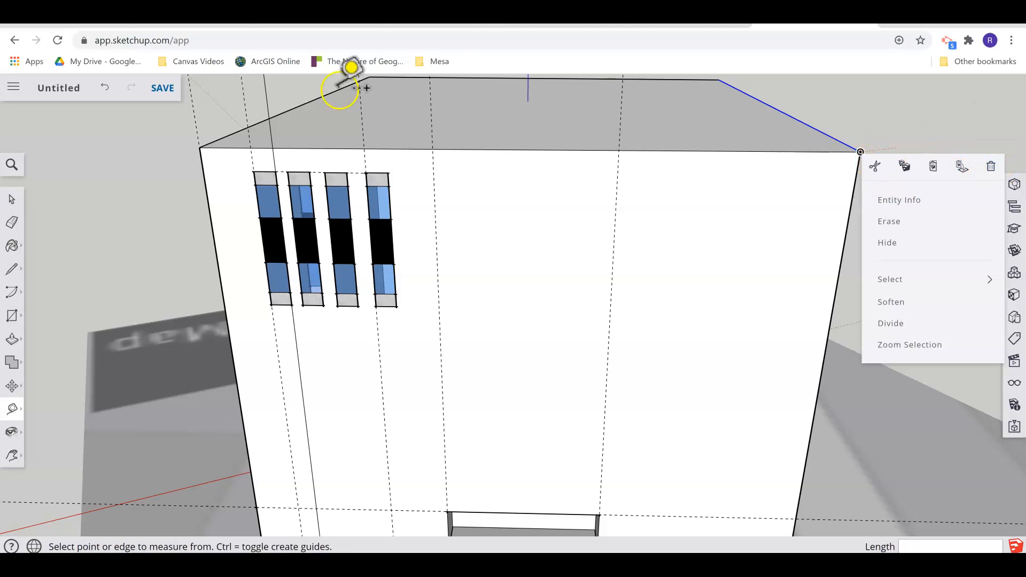
pyautogui.click(108, 85)
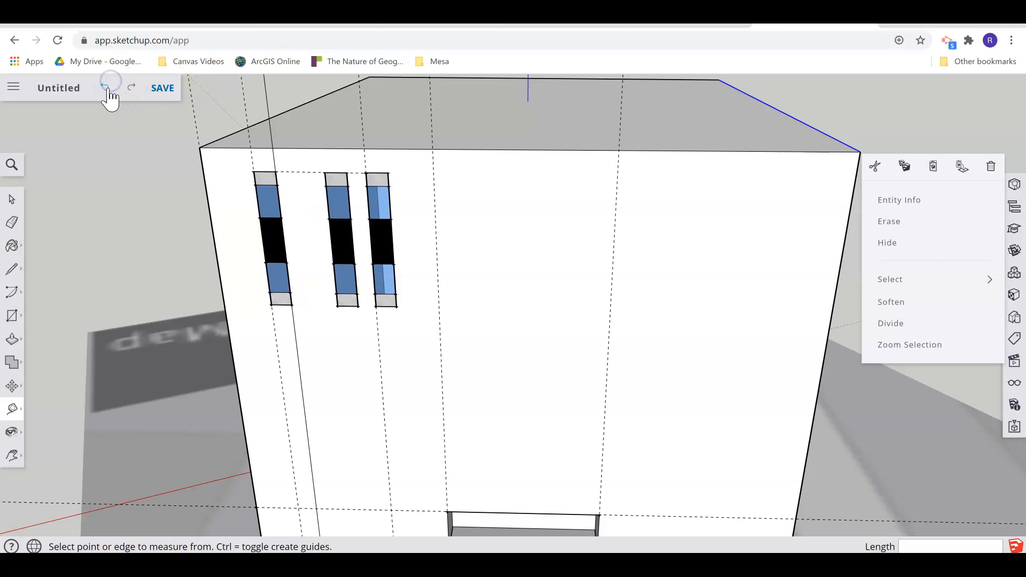
pyautogui.click(129, 92)
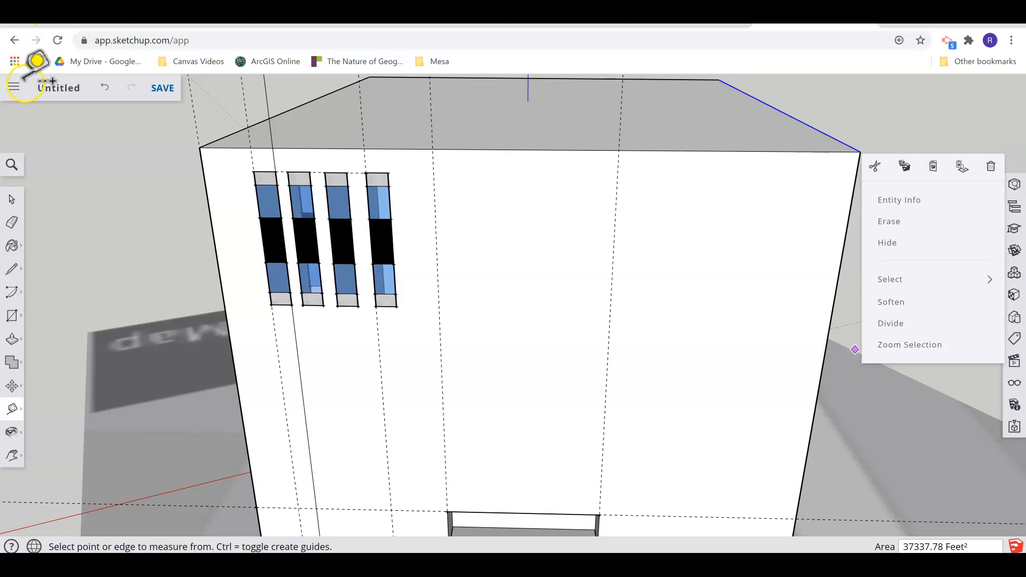
pyautogui.click(12, 199)
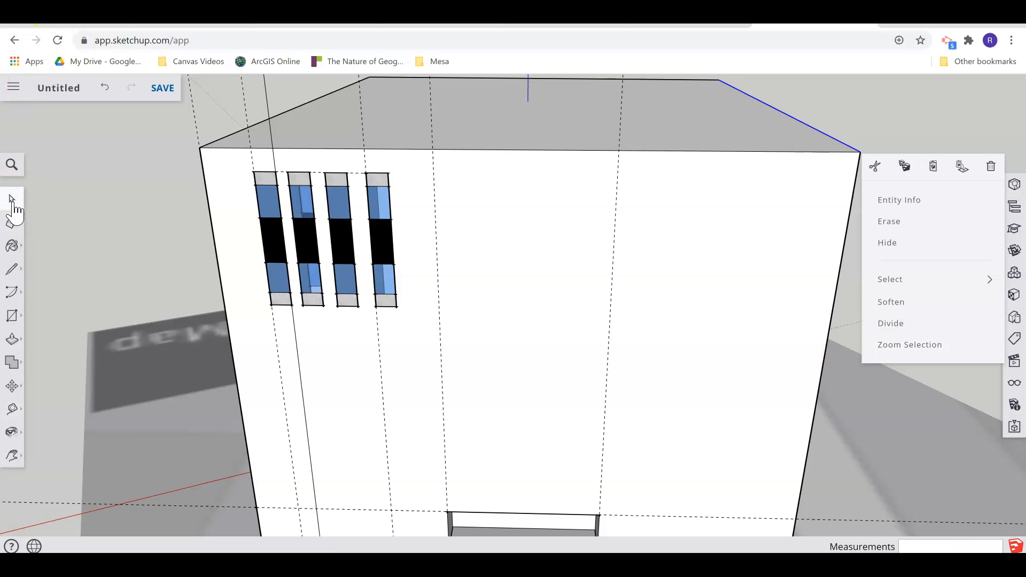
# Create Tape Measure guides from the window row's outer top corners horizontally to the wall's two side edges
pyautogui.click(12, 412)
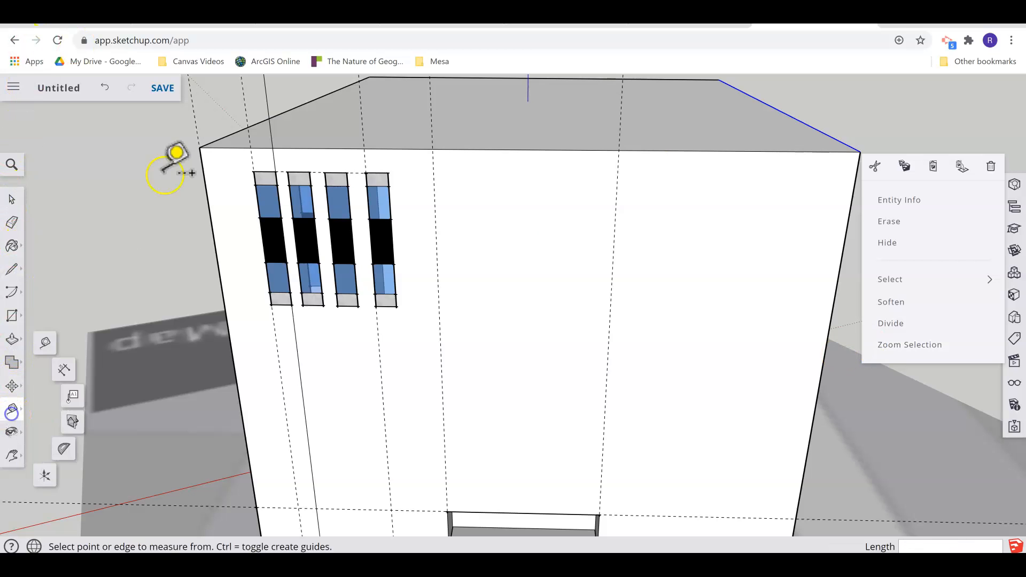
pyautogui.click(253, 170)
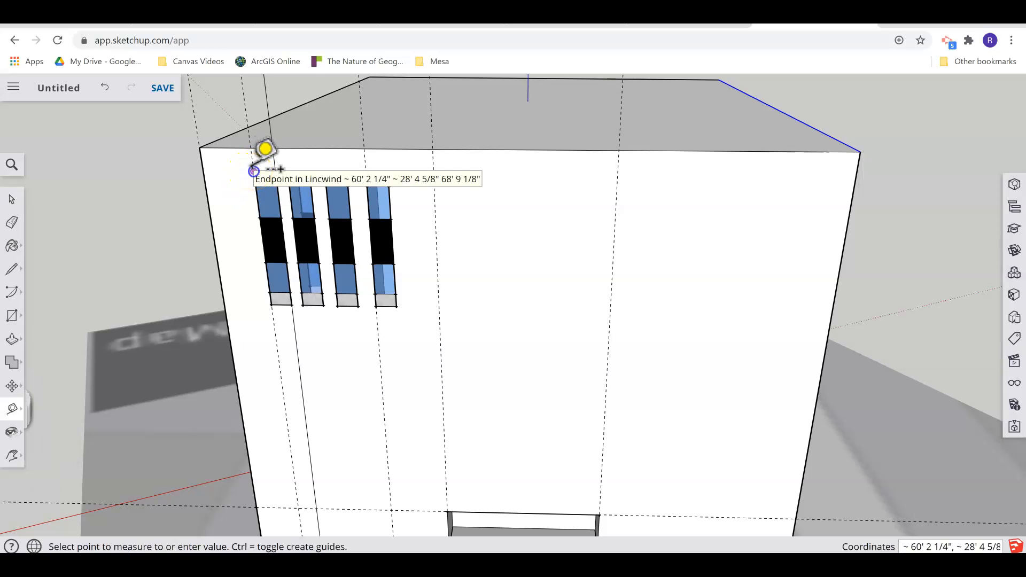
pyautogui.click(204, 171)
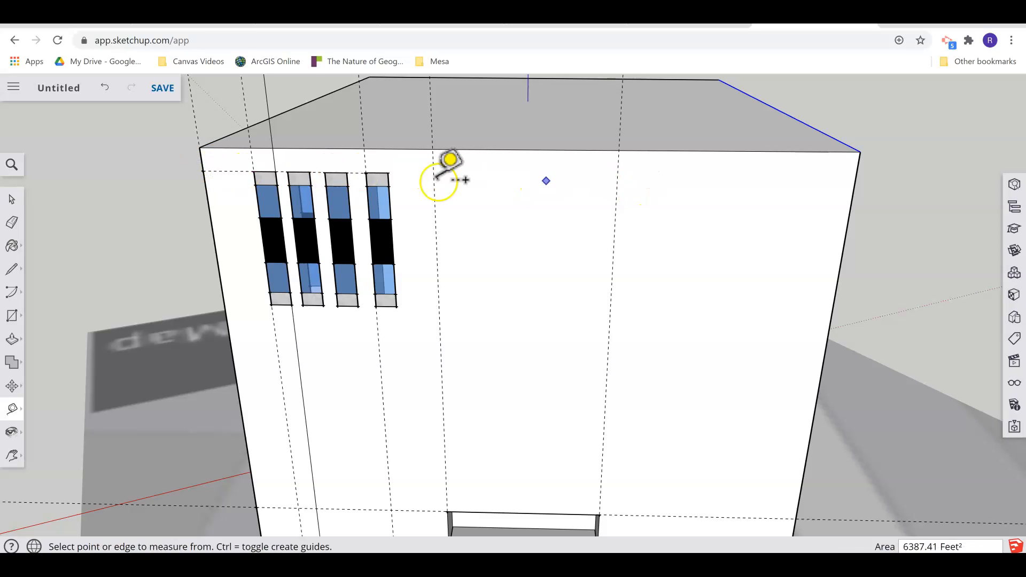
pyautogui.click(387, 173)
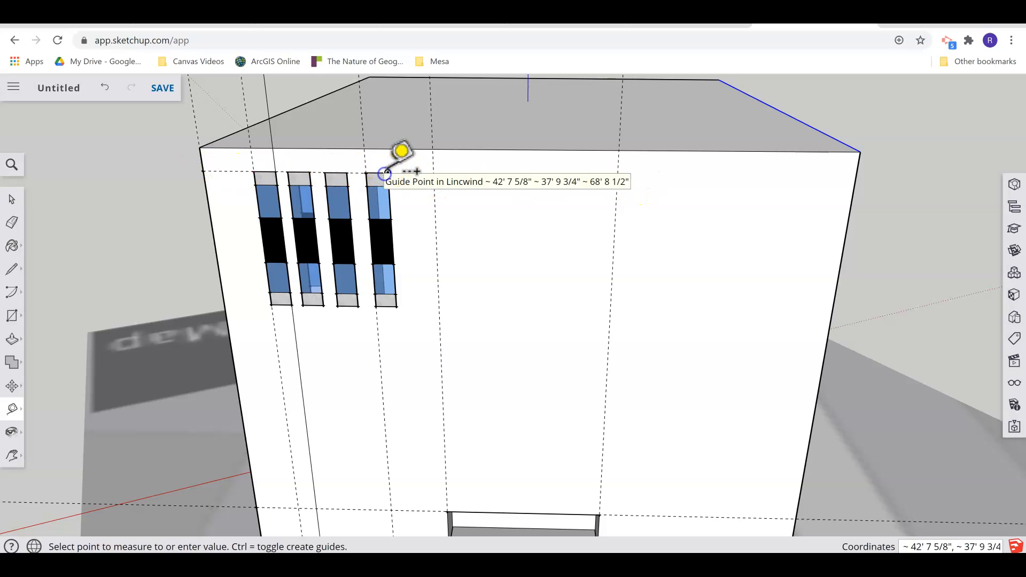
pyautogui.click(856, 175)
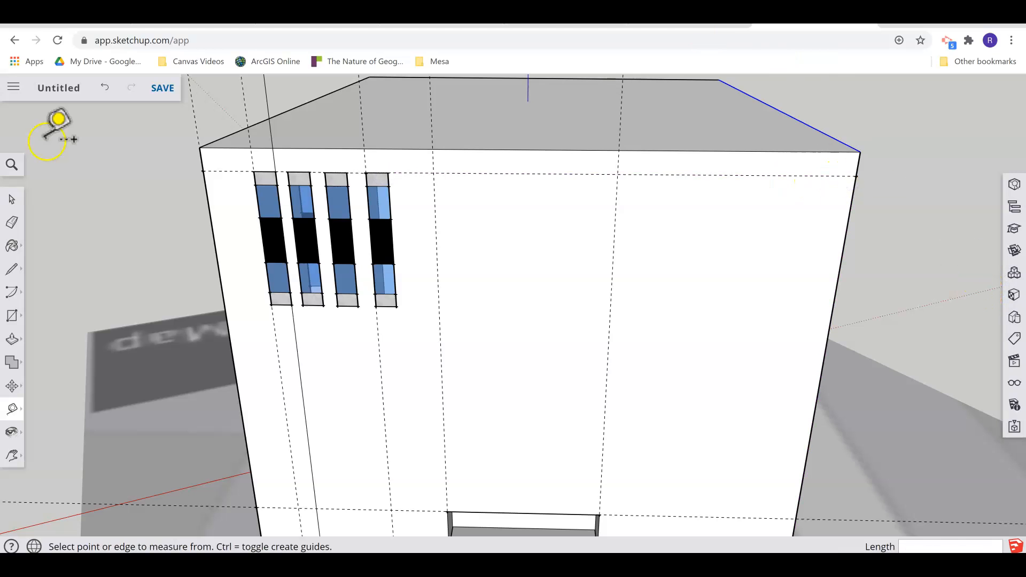
pyautogui.click(856, 177)
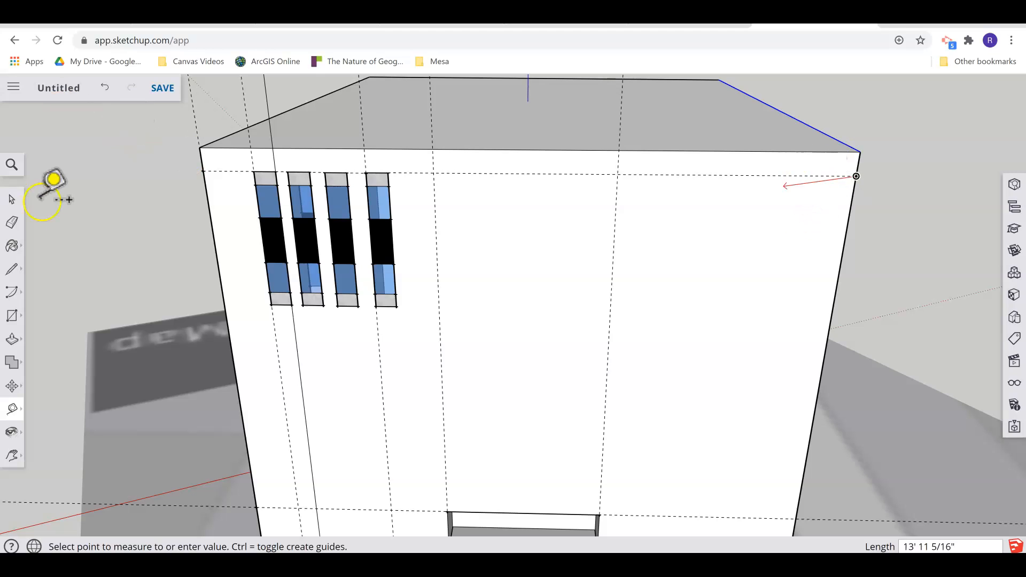
pyautogui.click(12, 200)
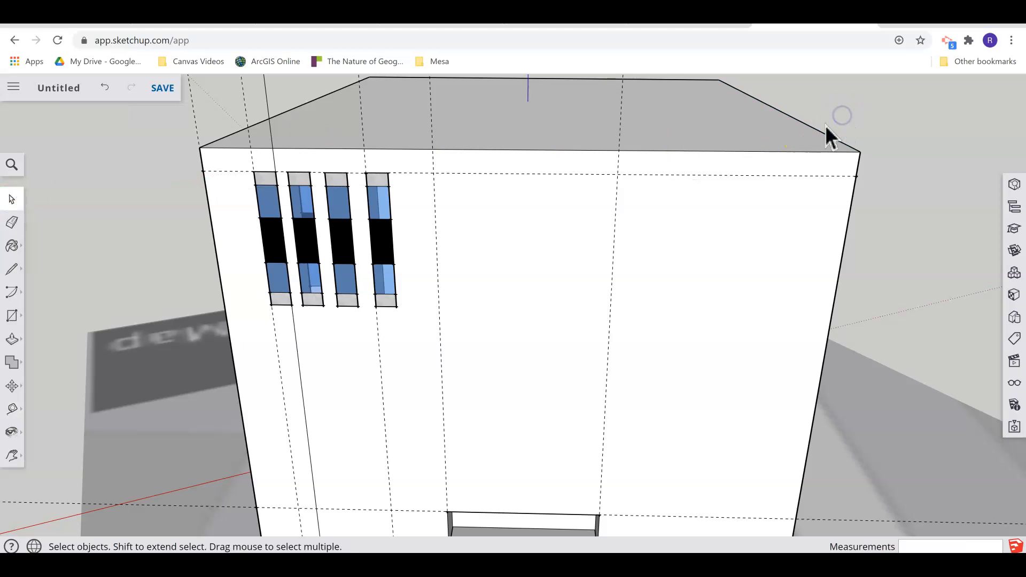
pyautogui.click(12, 410)
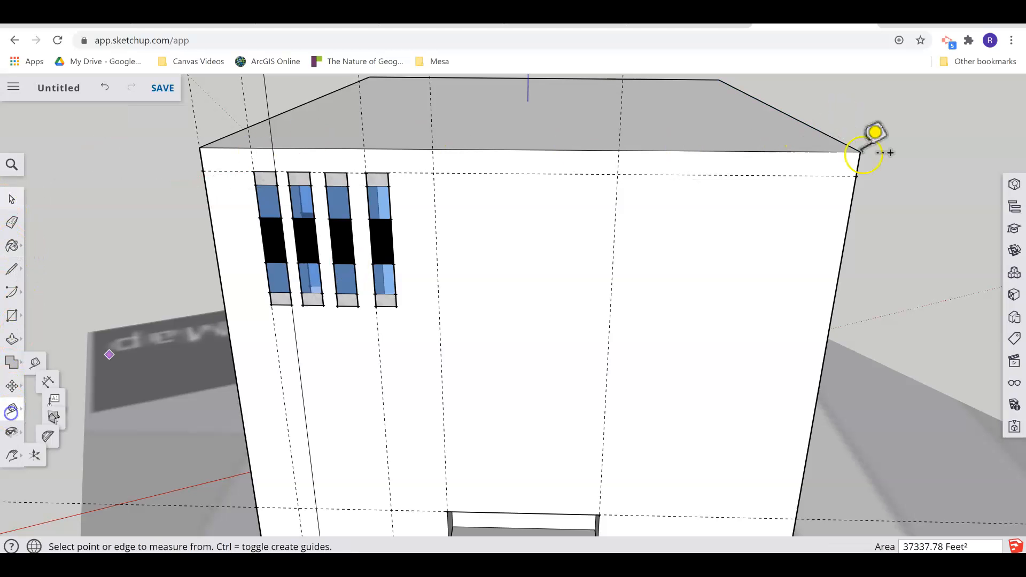
pyautogui.click(856, 176)
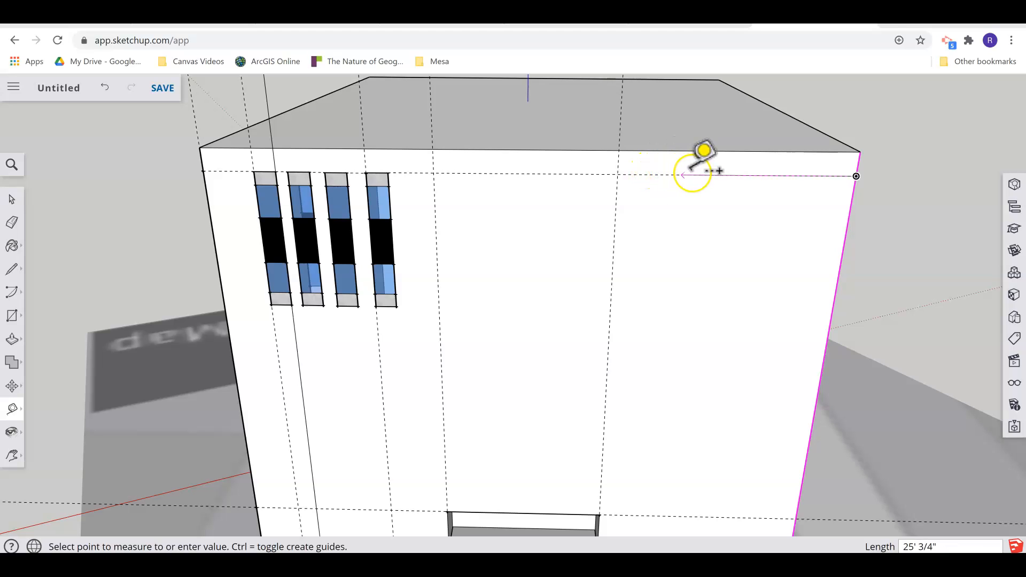
pyautogui.rightClick(619, 173)
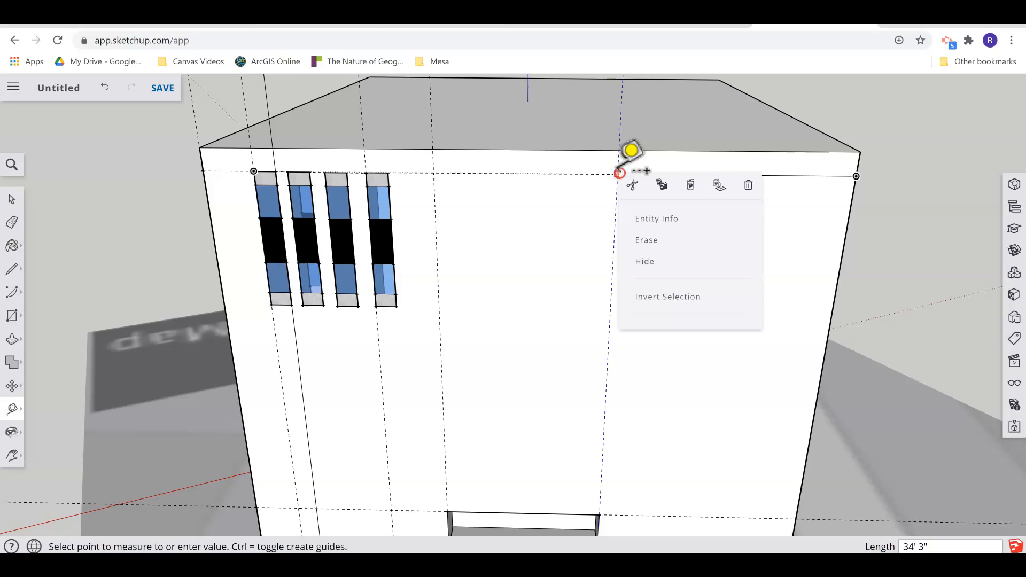
pyautogui.click(654, 218)
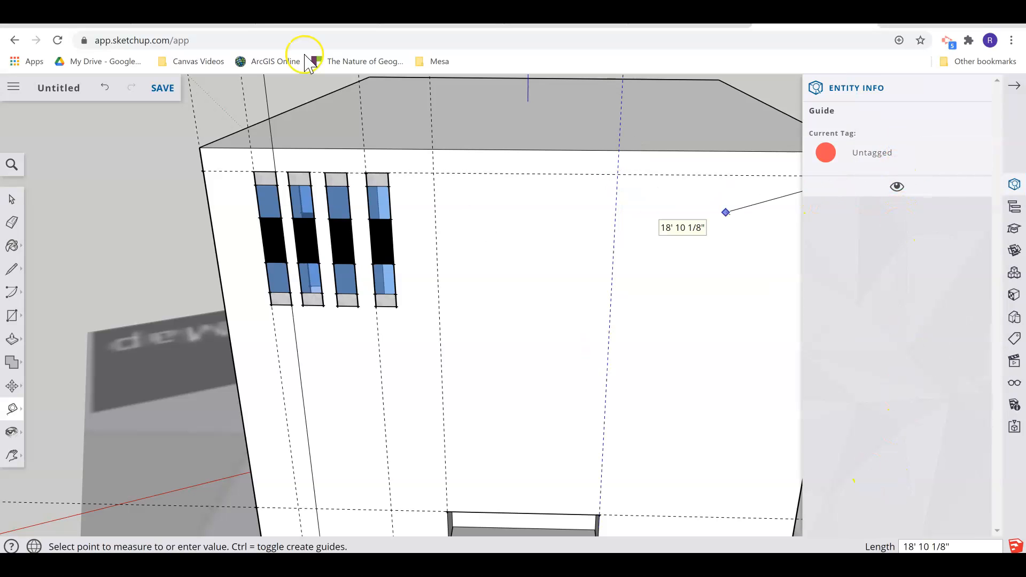
pyautogui.hotkey('ctrl', 'z')
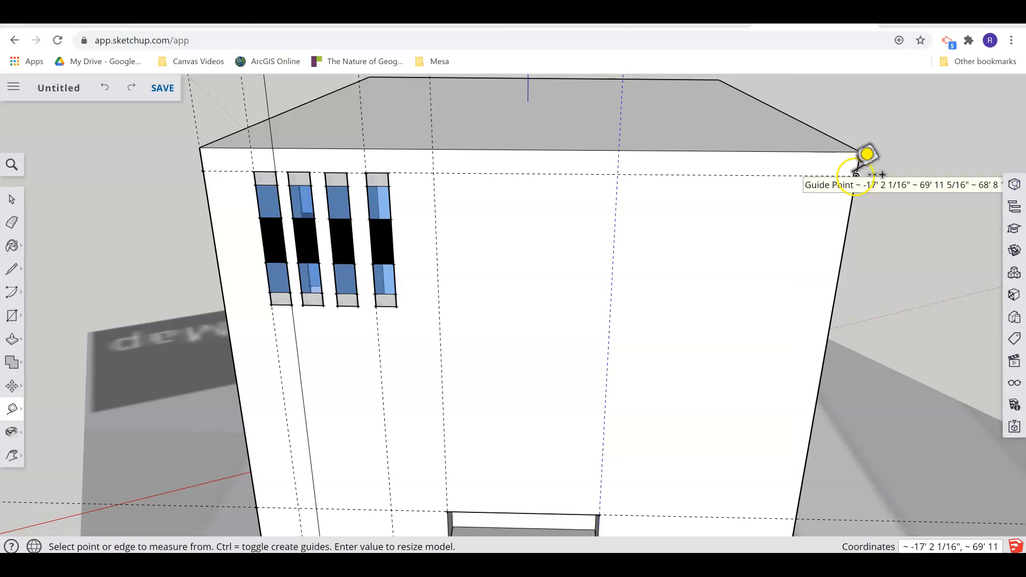
# Place a Tape Measure guide point about 24' in from the wall's right edge on the upper horizontal guide and run a vertical guide through it
pyautogui.click(856, 176)
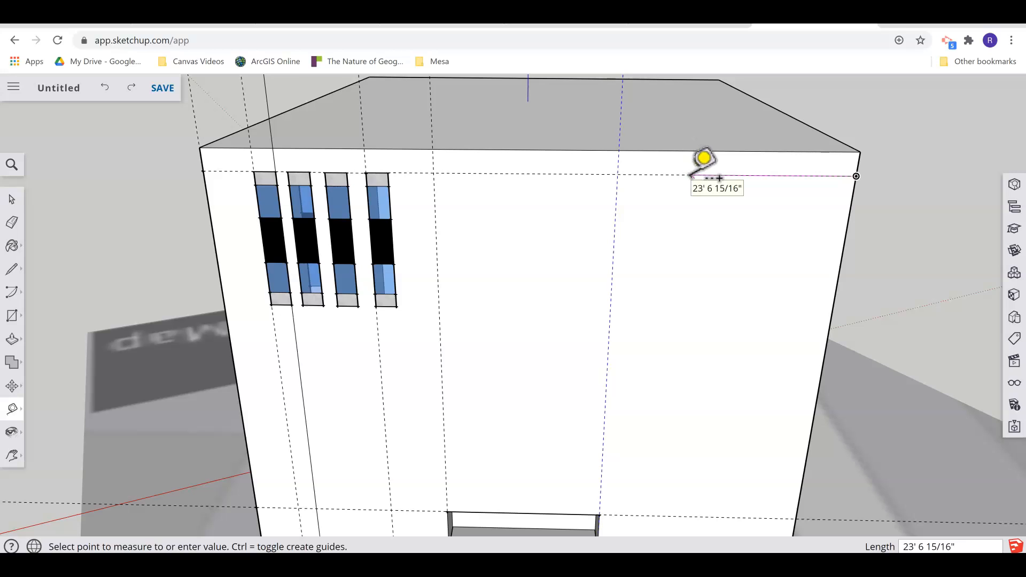
pyautogui.click(689, 176)
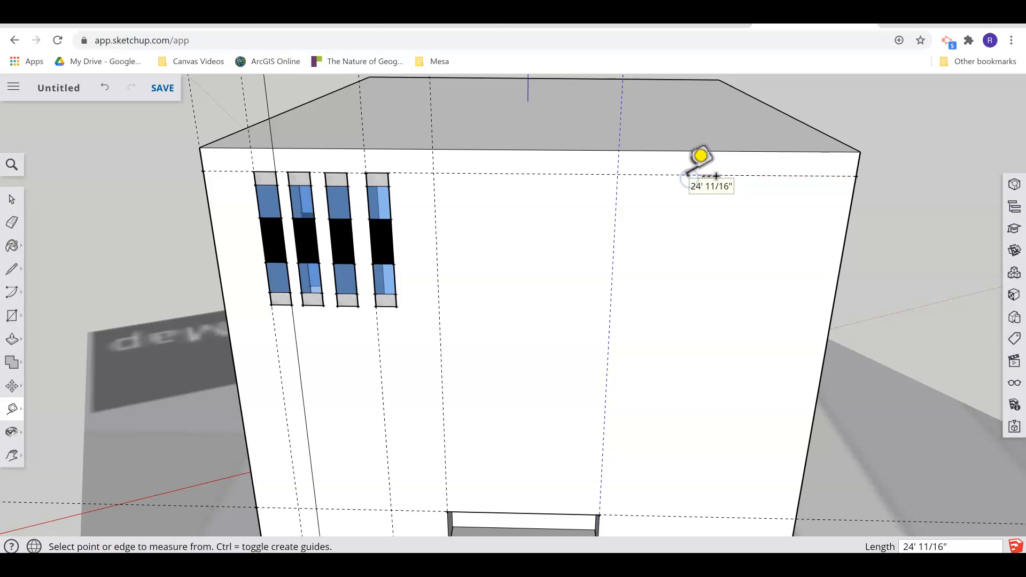
pyautogui.click(689, 175)
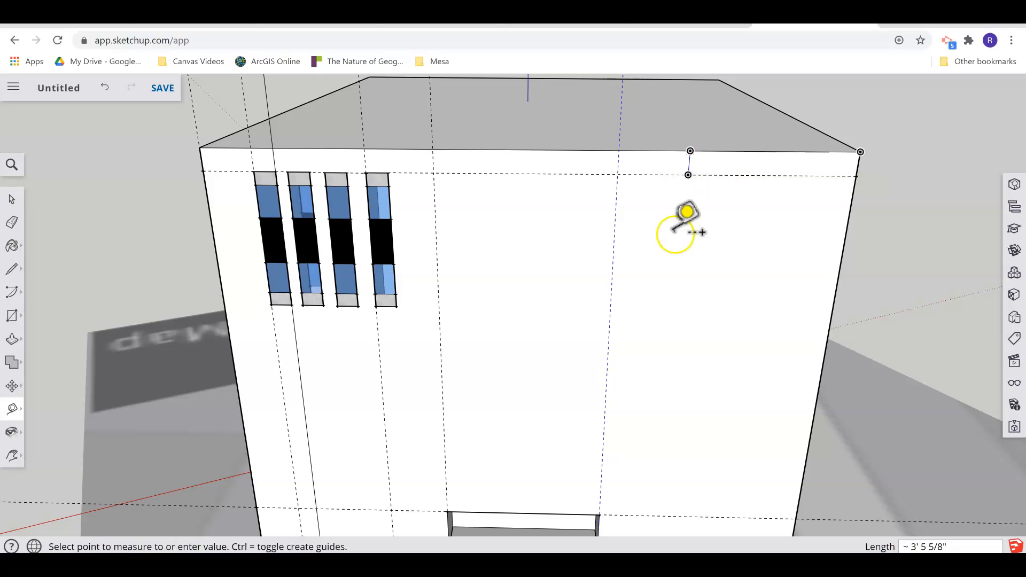
pyautogui.click(688, 155)
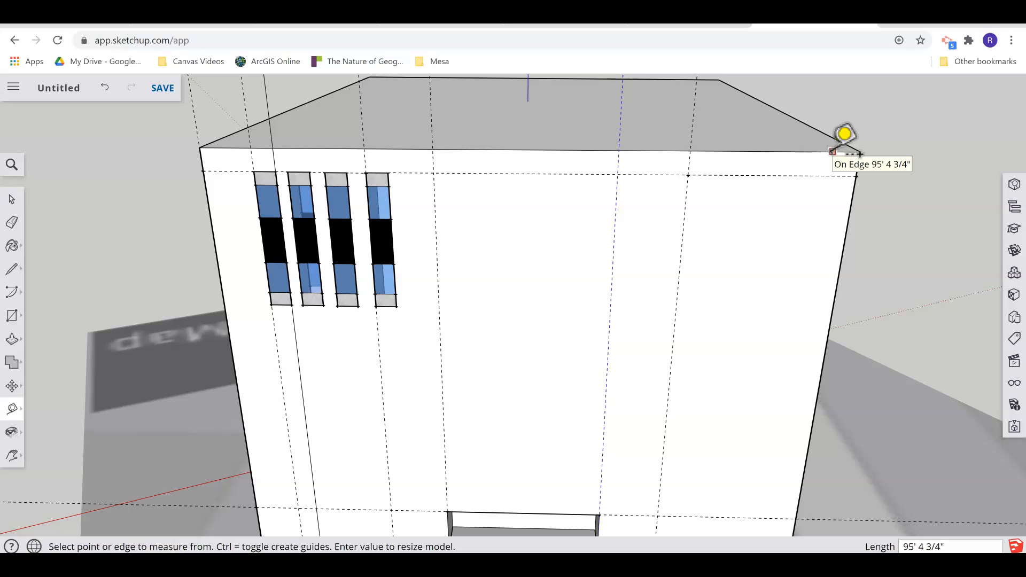
pyautogui.click(857, 175)
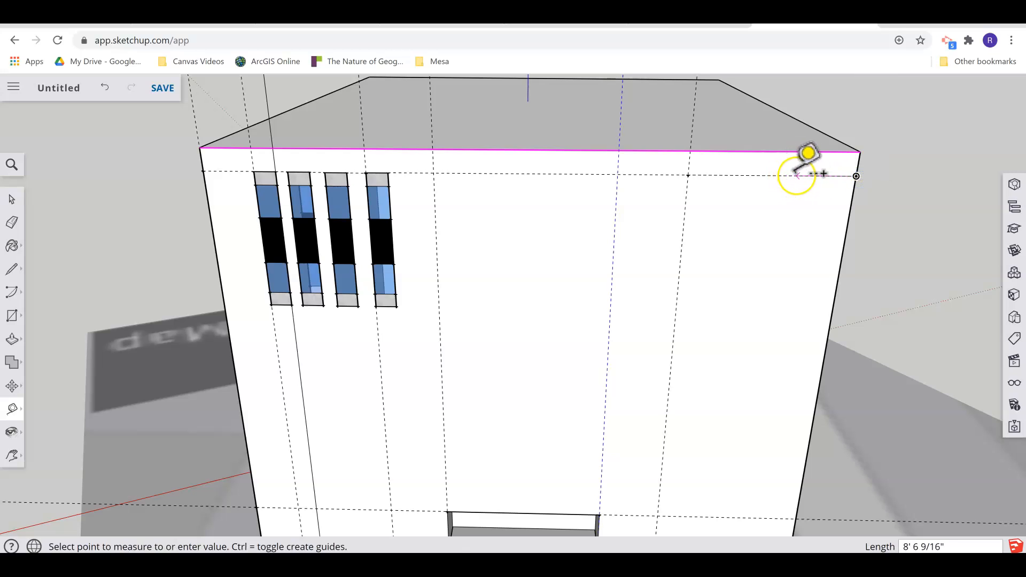
pyautogui.click(826, 175)
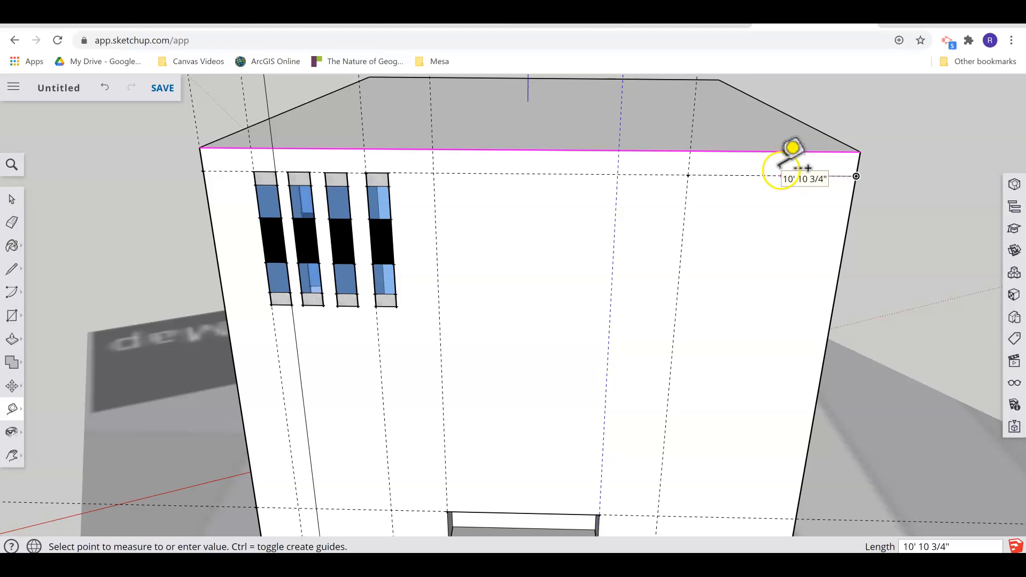
pyautogui.click(594, 123)
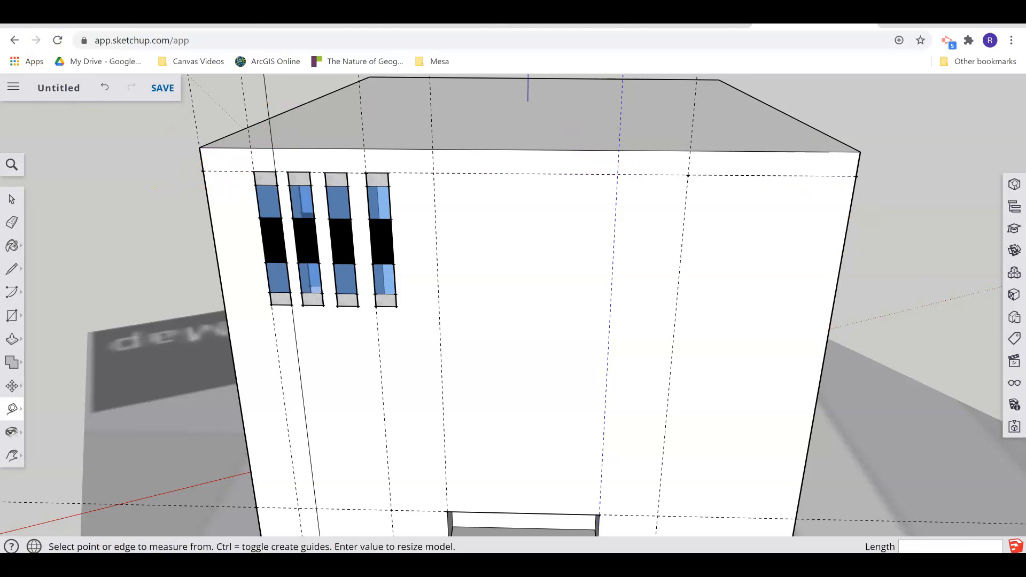
# Add a guide point about 10' 2" in from the wall's right edge on the horizontal guide, with a vertical guide through it
pyautogui.click(857, 176)
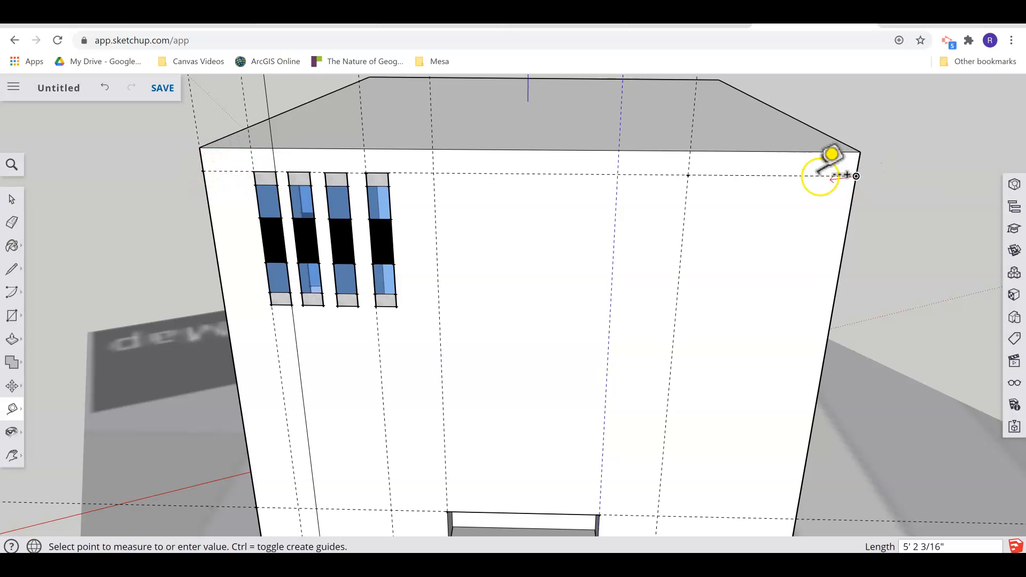
pyautogui.click(784, 174)
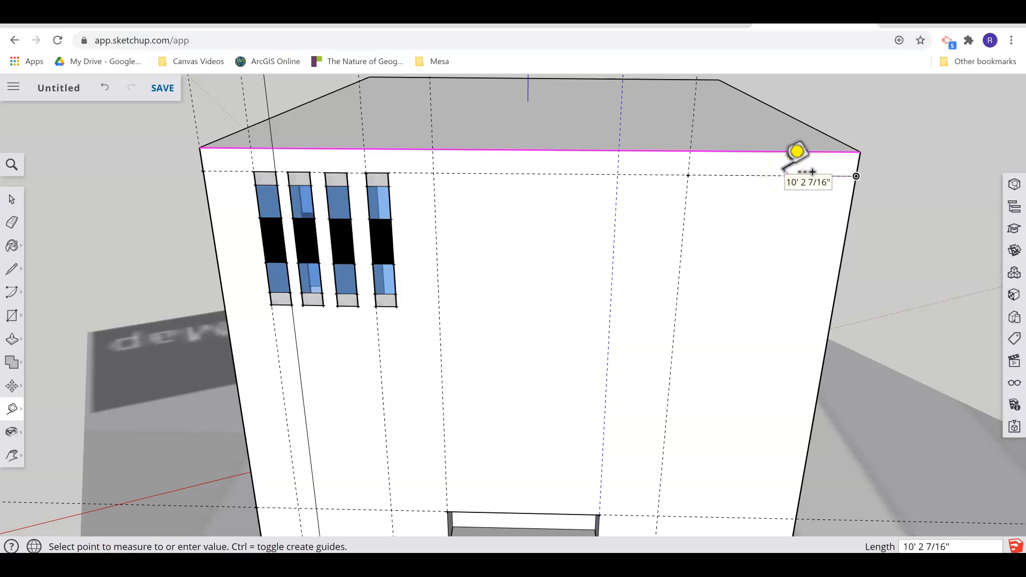
pyautogui.click(785, 174)
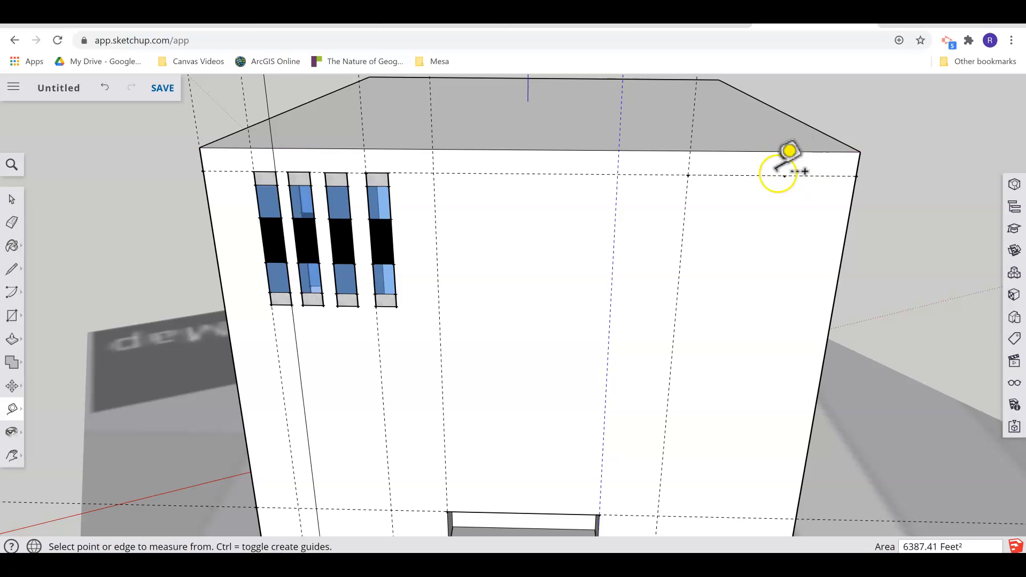
pyautogui.click(784, 175)
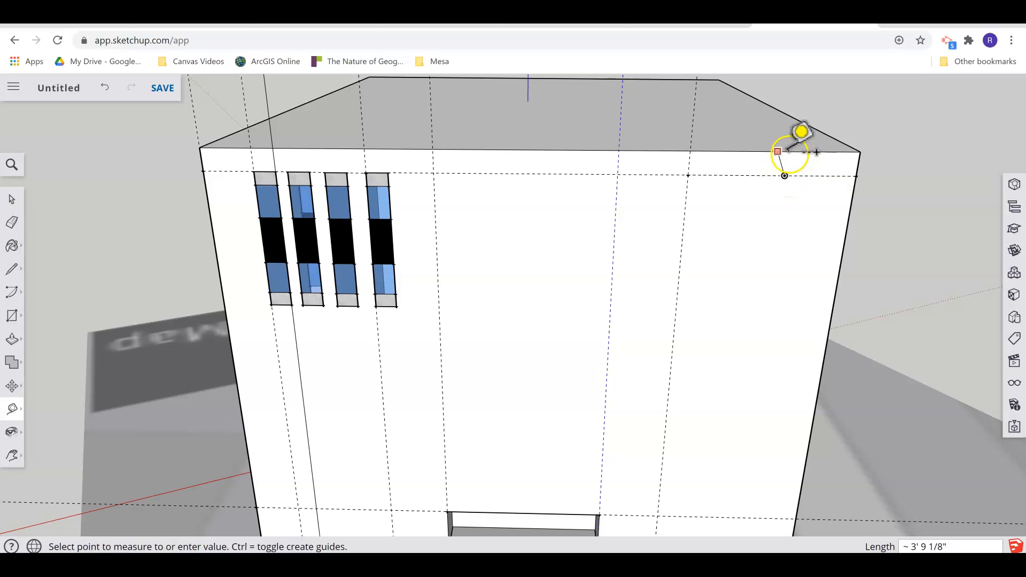
pyautogui.click(788, 152)
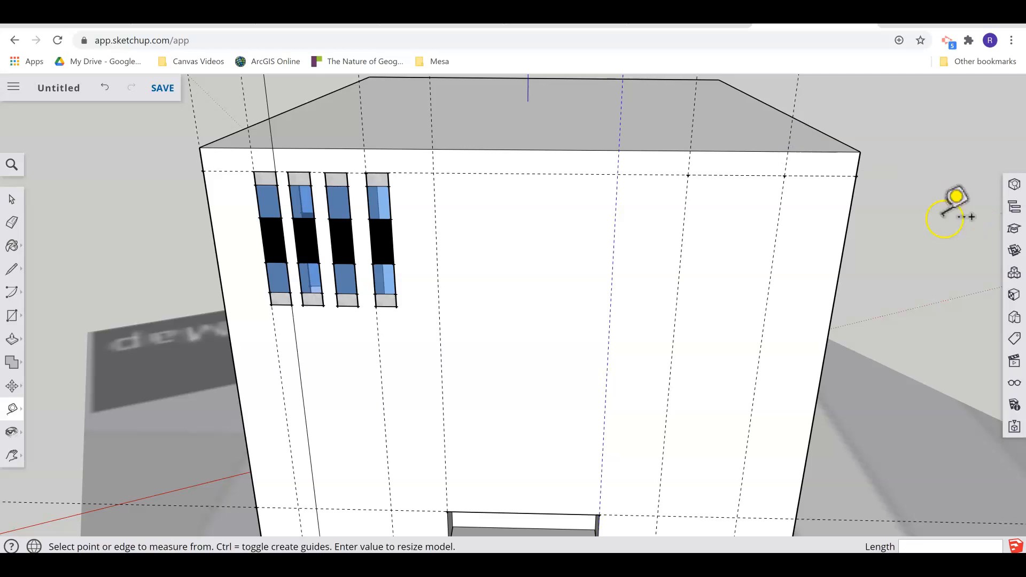
# Create a vertical guide through a new guide point about 6' 3" in from the wall's right edge on the horizontal guide
pyautogui.click(857, 176)
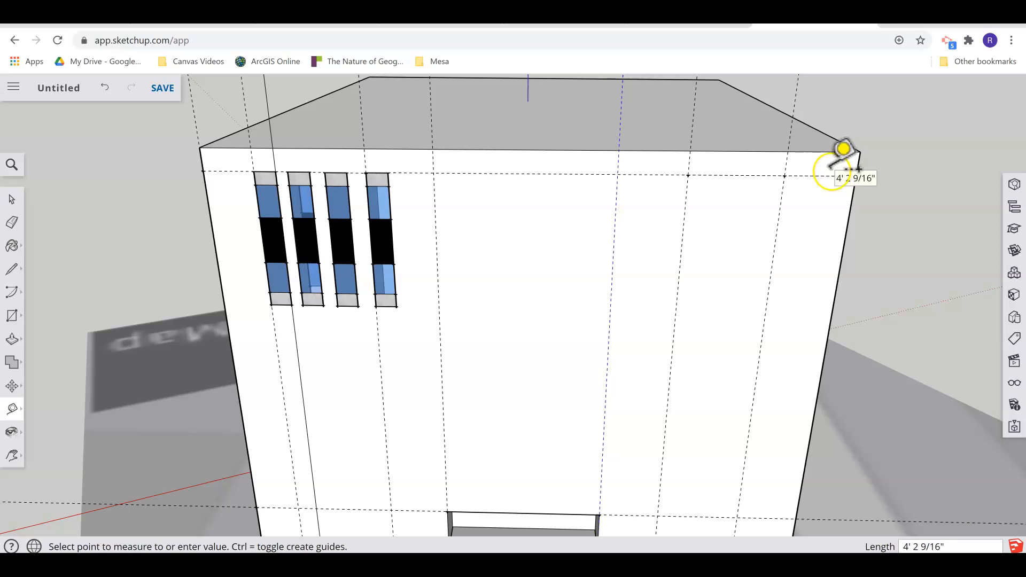
pyautogui.scroll(2, 843, 151)
pyautogui.scroll(2, 833, 156)
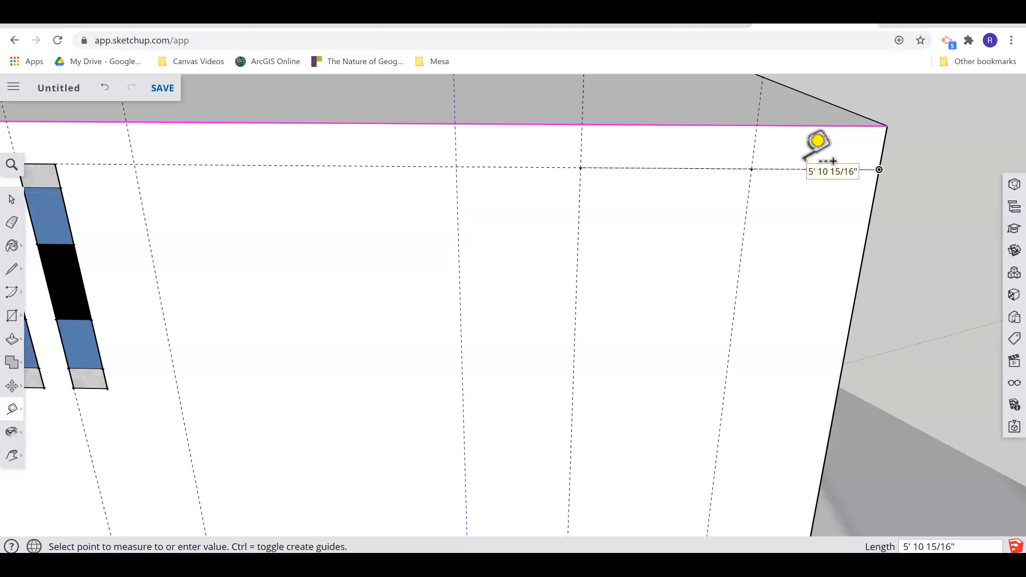
pyautogui.click(802, 167)
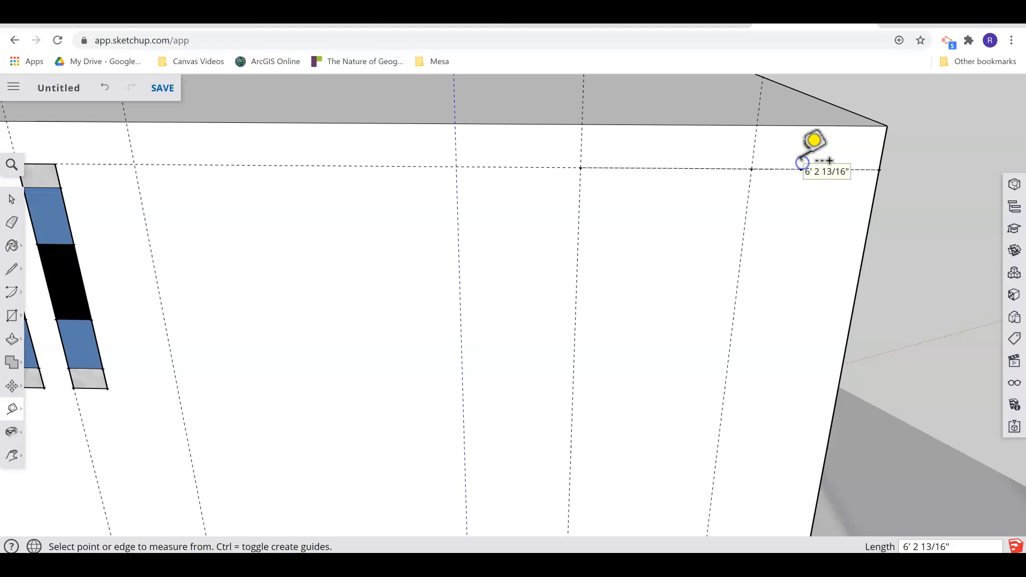
pyautogui.click(806, 126)
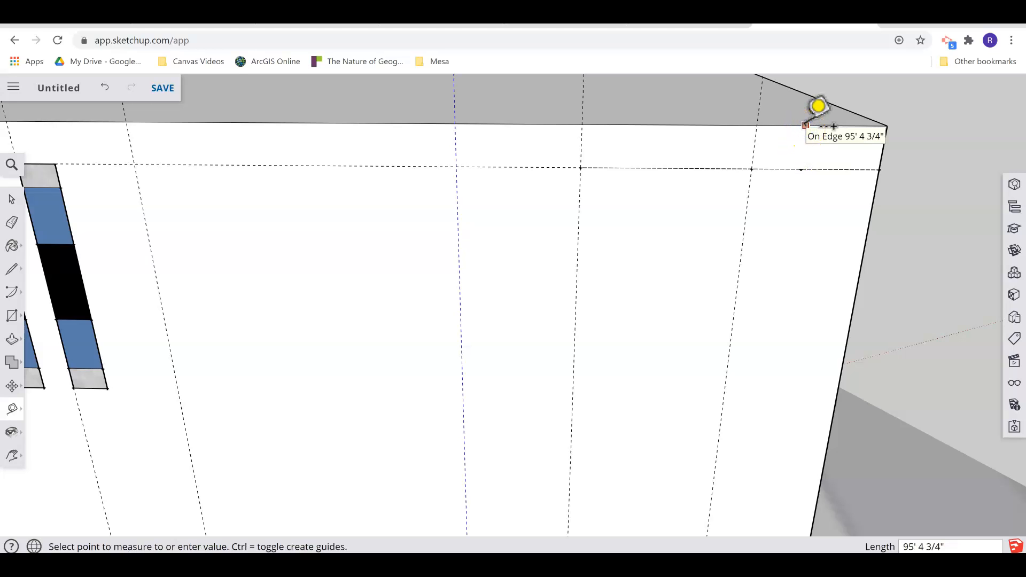
pyautogui.click(801, 169)
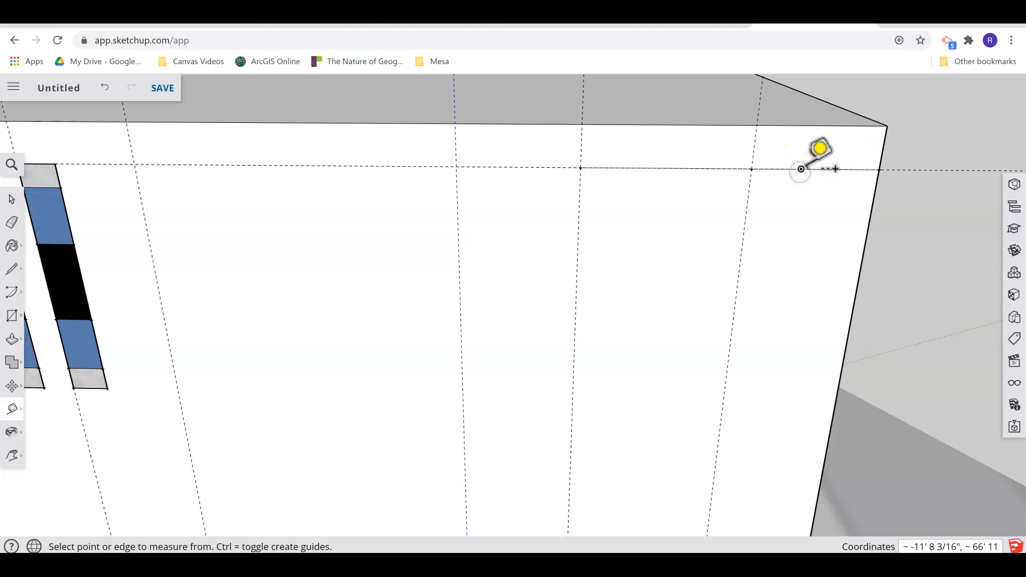
pyautogui.click(801, 169)
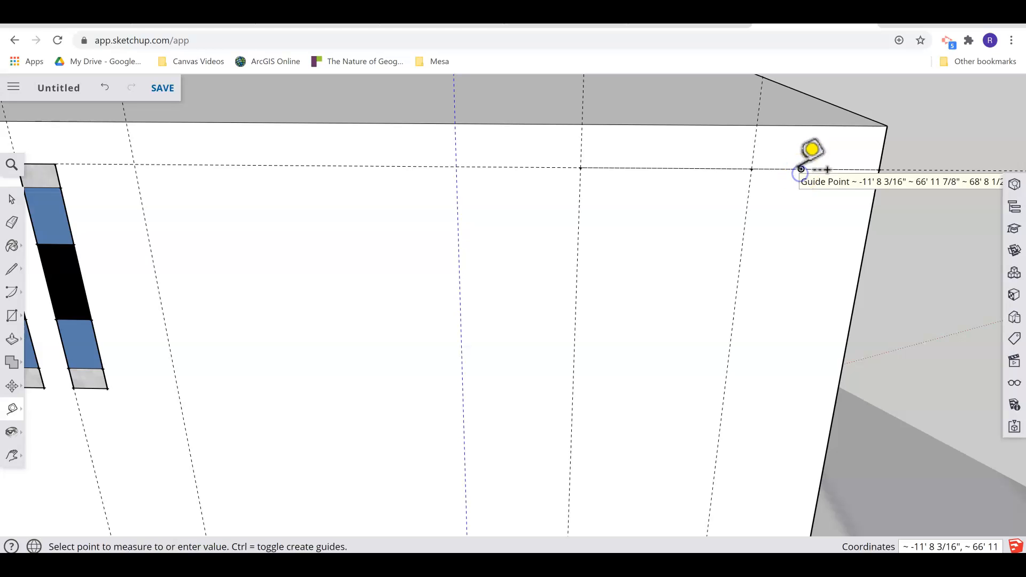
pyautogui.click(800, 125)
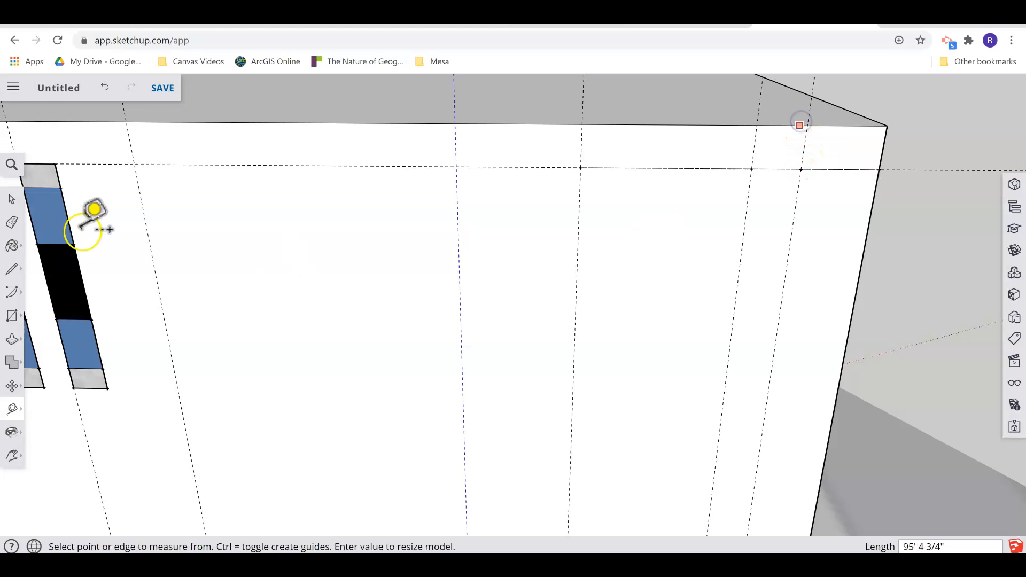
# Place two Lincwind components from the model's components below the horizontal guide, against the outermost new vertical guide and the innermost one
pyautogui.click(12, 199)
pyautogui.scroll(-1, 671, 274)
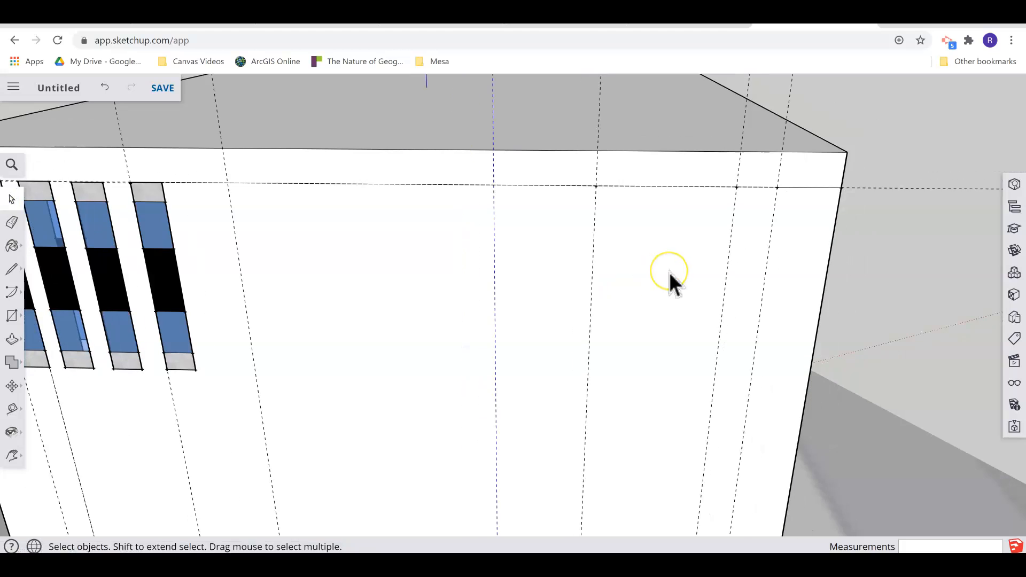
pyautogui.scroll(-1, 671, 273)
pyautogui.scroll(-1, 671, 274)
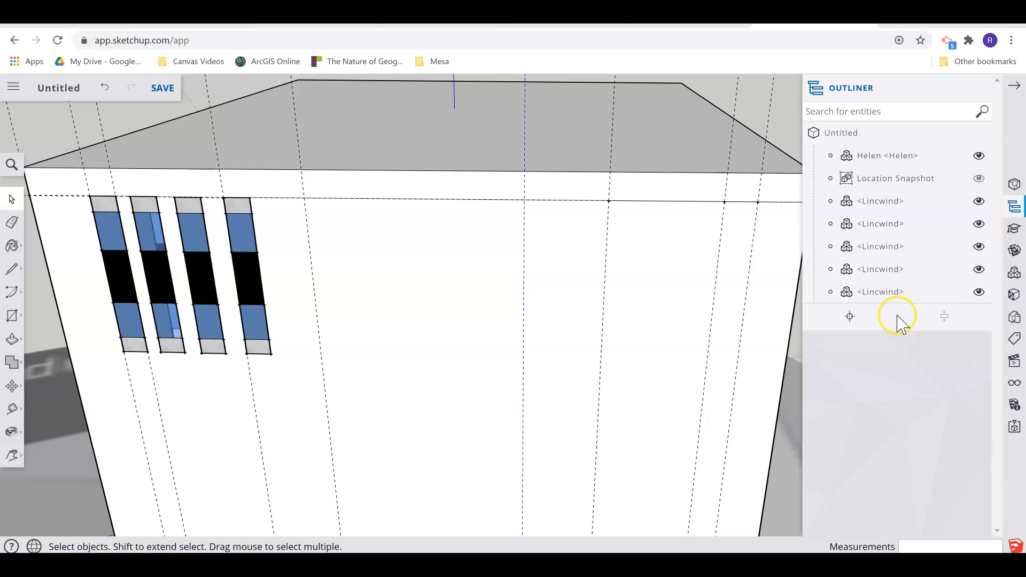
pyautogui.click(837, 202)
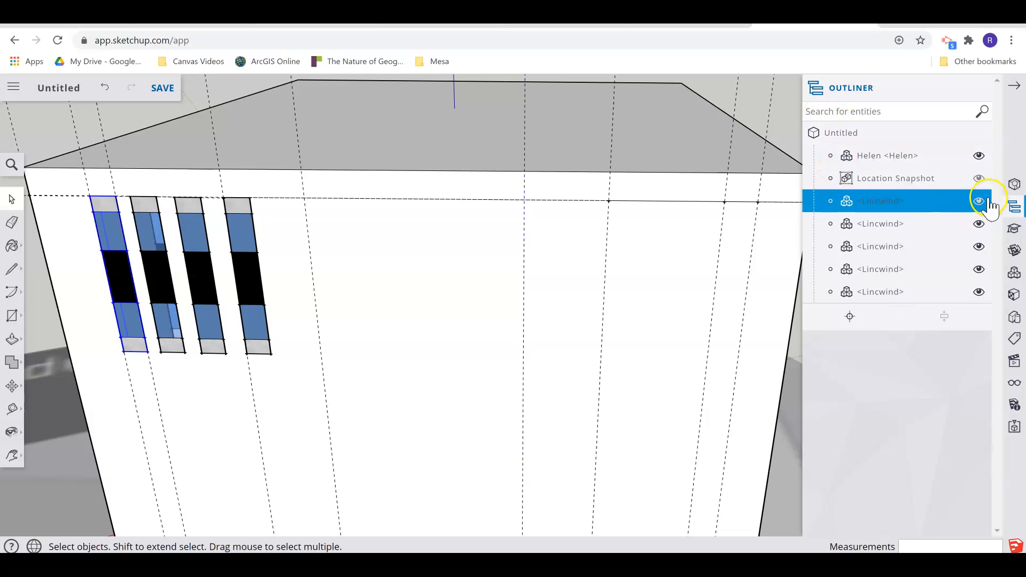
pyautogui.click(1014, 274)
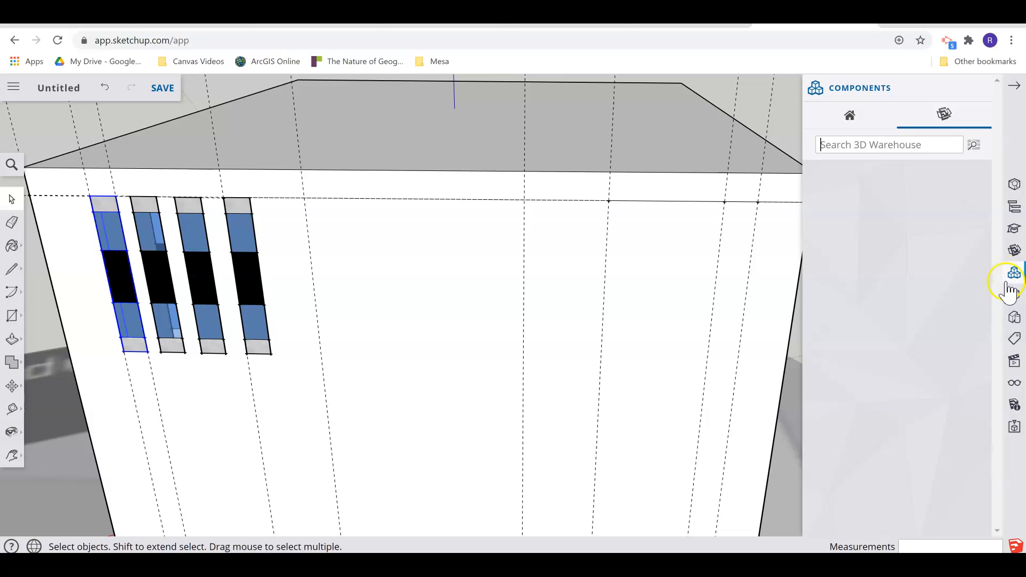
pyautogui.click(850, 114)
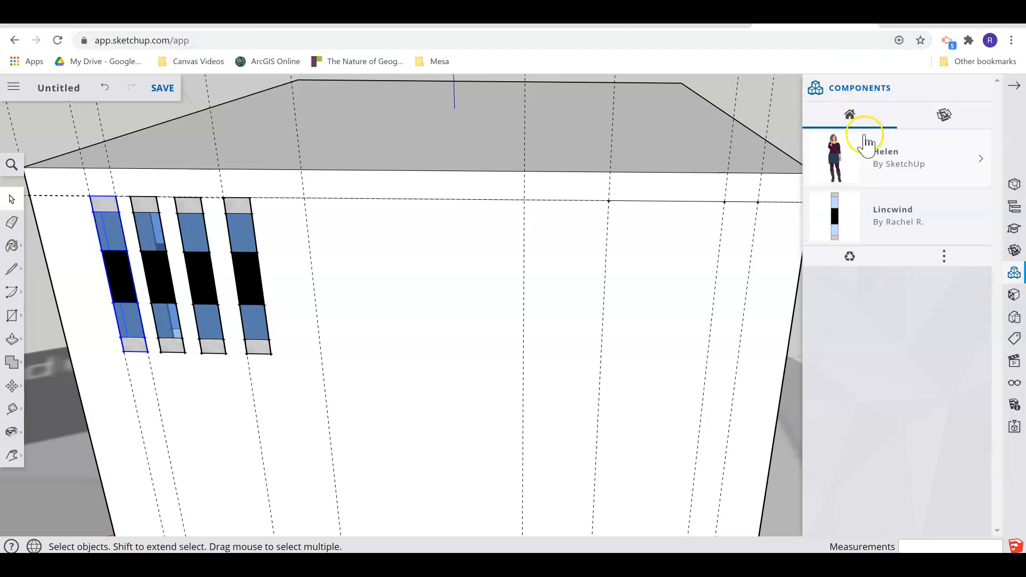
pyautogui.click(904, 222)
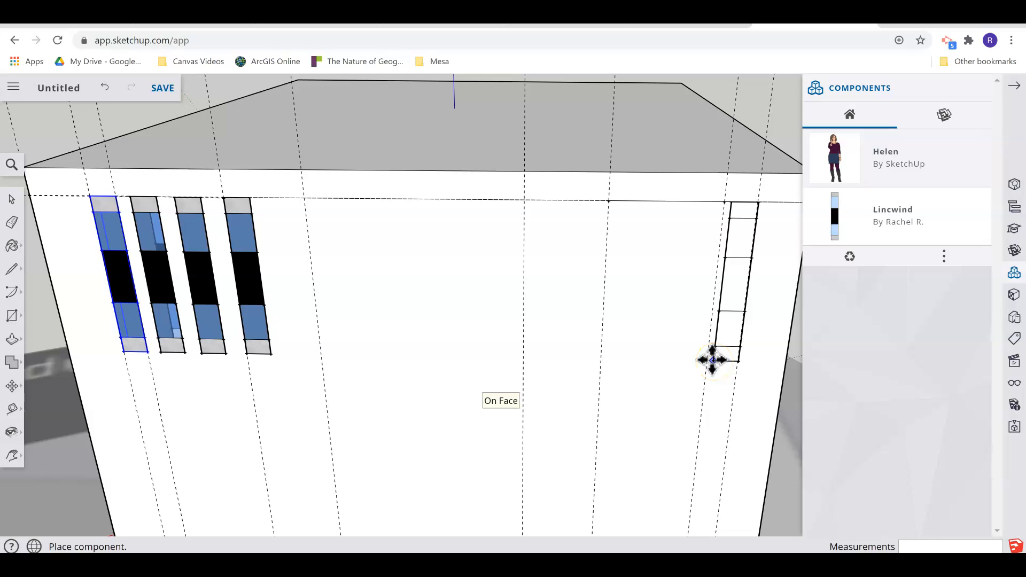
pyautogui.click(712, 360)
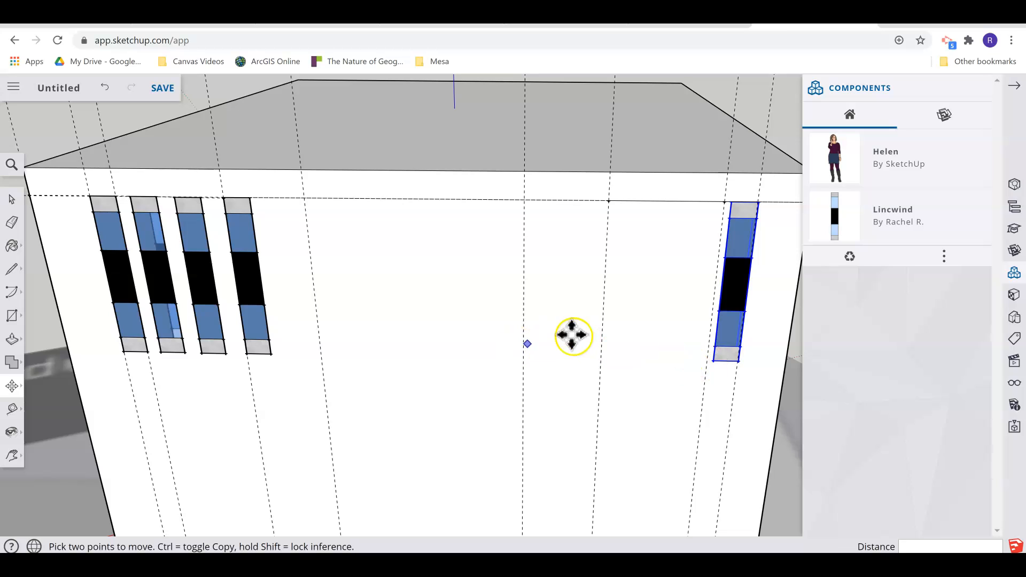
pyautogui.click(844, 220)
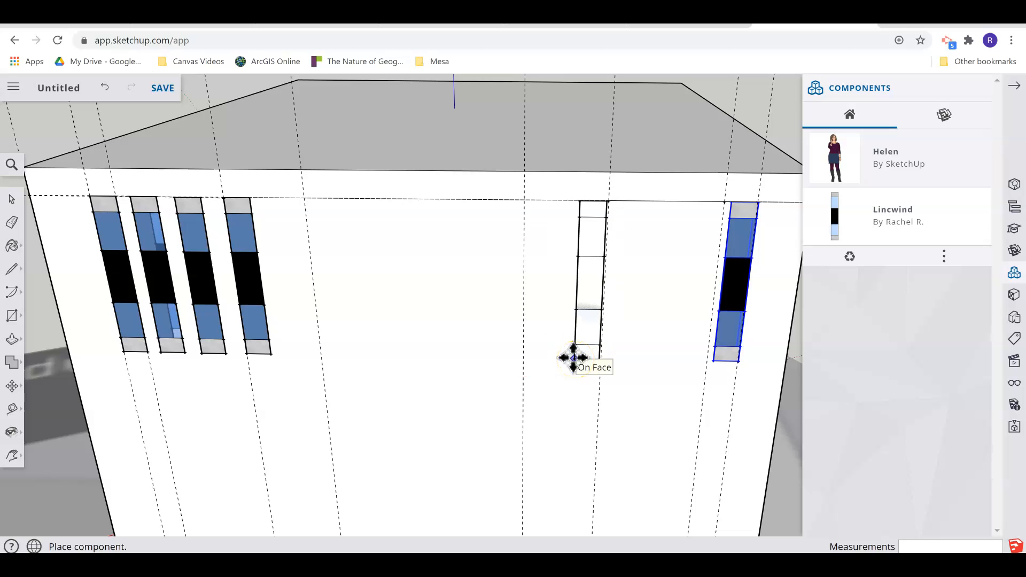
pyautogui.click(574, 357)
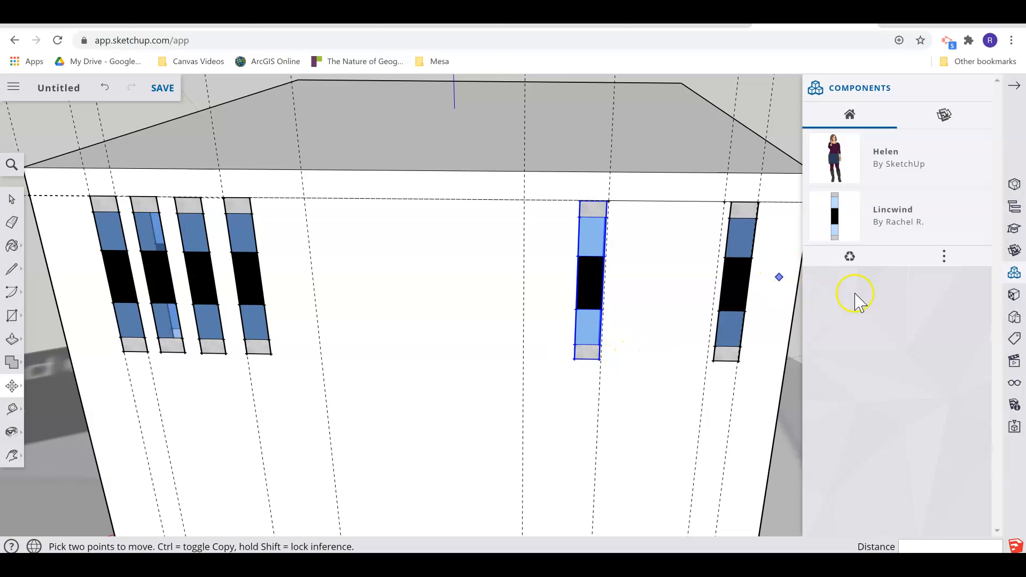
# Place two more Lincwind components between the two new windows, with their tops aligned to the horizontal guide
pyautogui.click(944, 258)
pyautogui.click(945, 258)
pyautogui.write('/3')
pyautogui.press('Return')
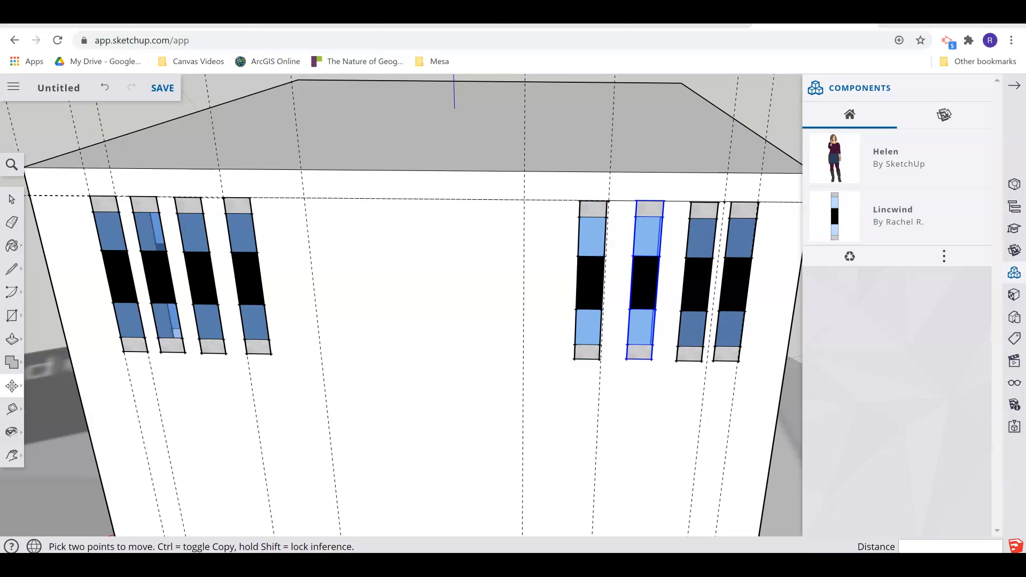
pyautogui.click(20, 384)
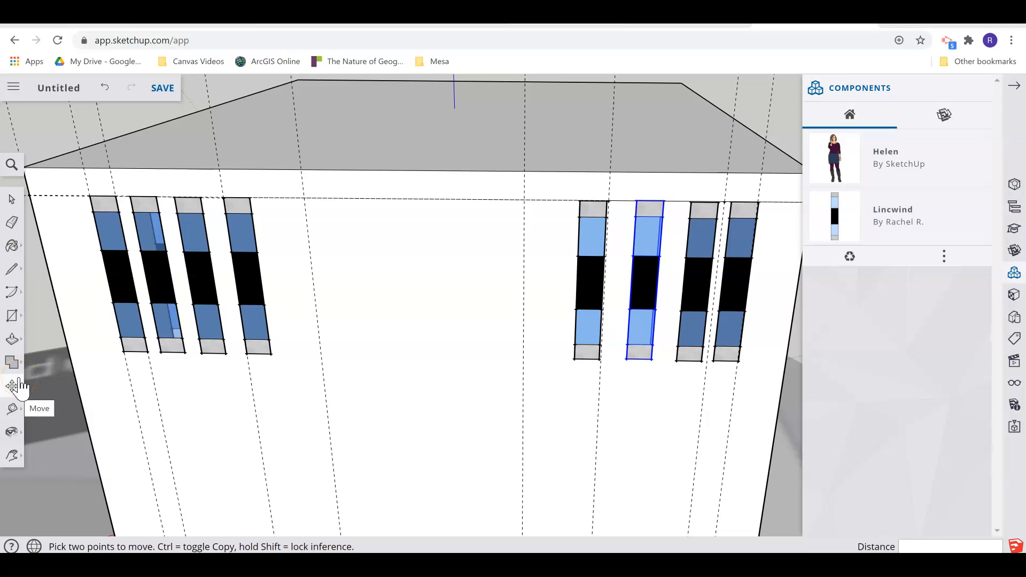